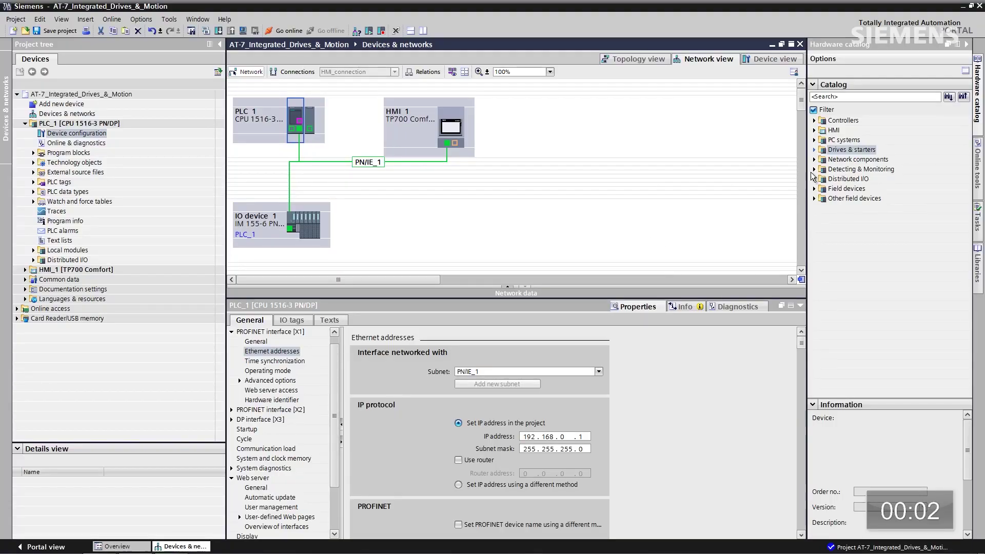
Step: Add a SINAMICS G120 CU240E-2 PN-F control unit to the network view as Drive_1
left_click(814, 150)
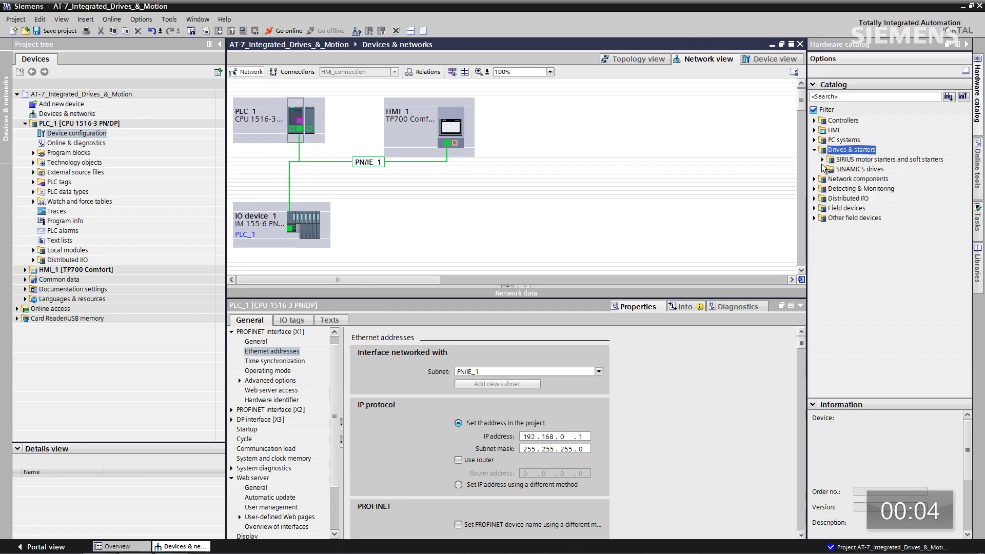
left_click(823, 169)
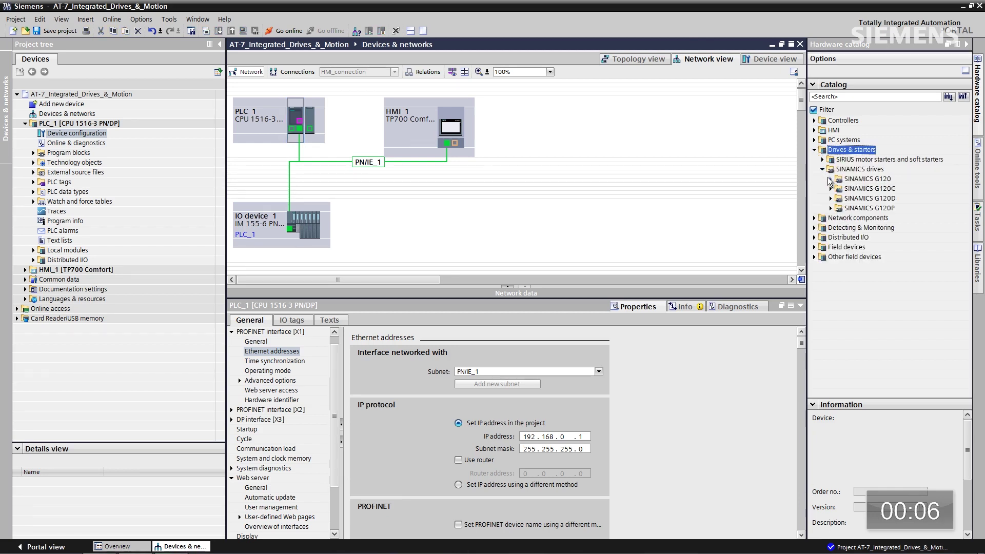
left_click(831, 179)
left_click(840, 189)
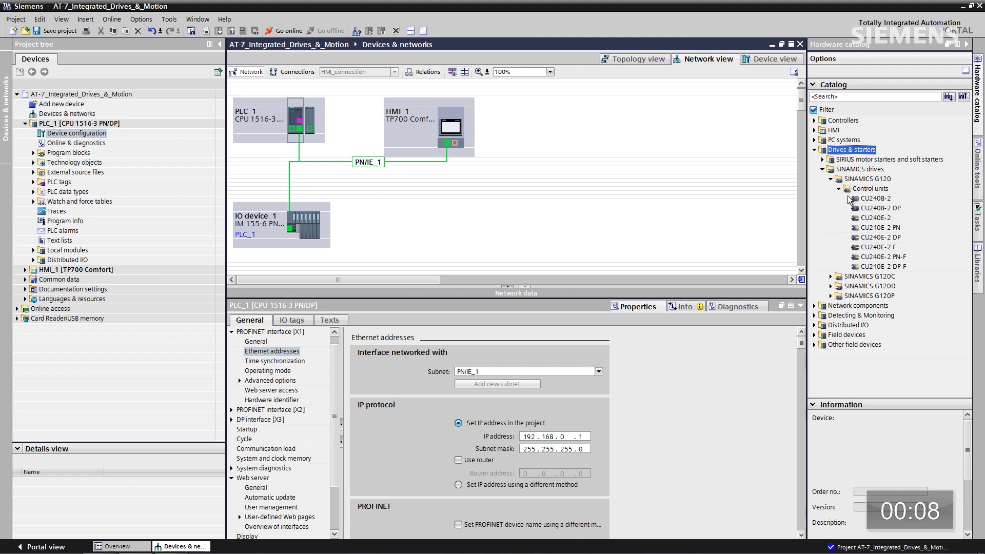
left_click(877, 257)
left_click_drag(863, 260, 449, 219)
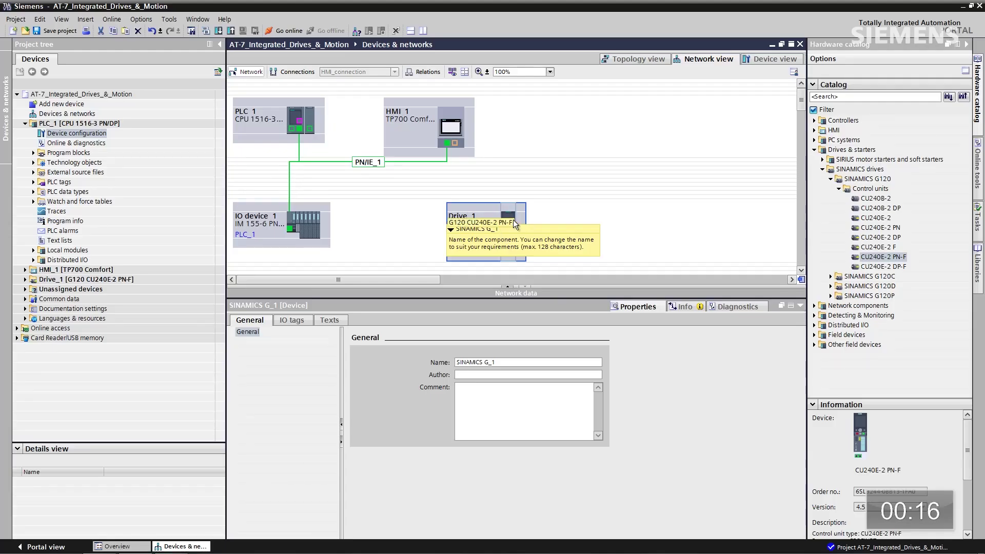
Step: Open Drive_1's properties to reach its Ethernet address settings
left_click(506, 221)
right_click(505, 222)
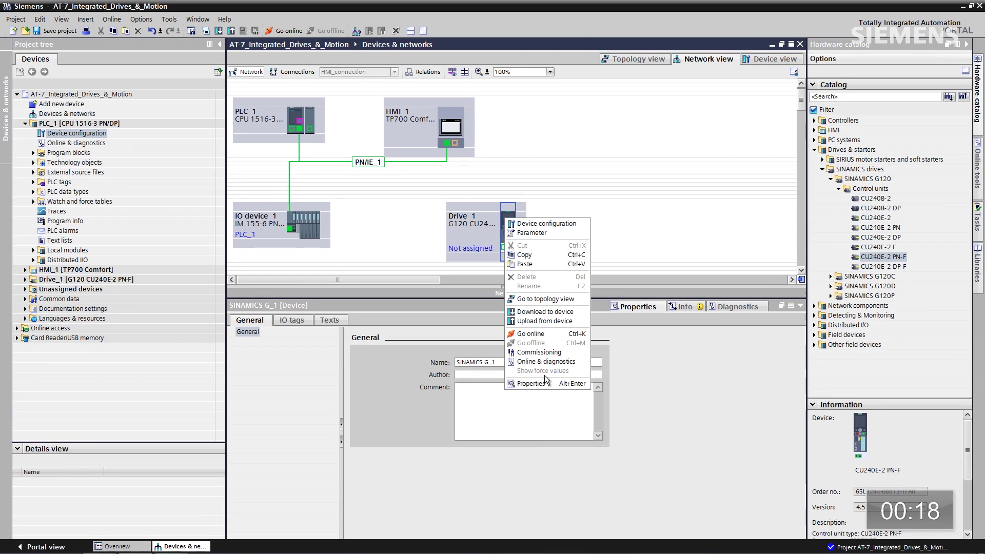
left_click(540, 384)
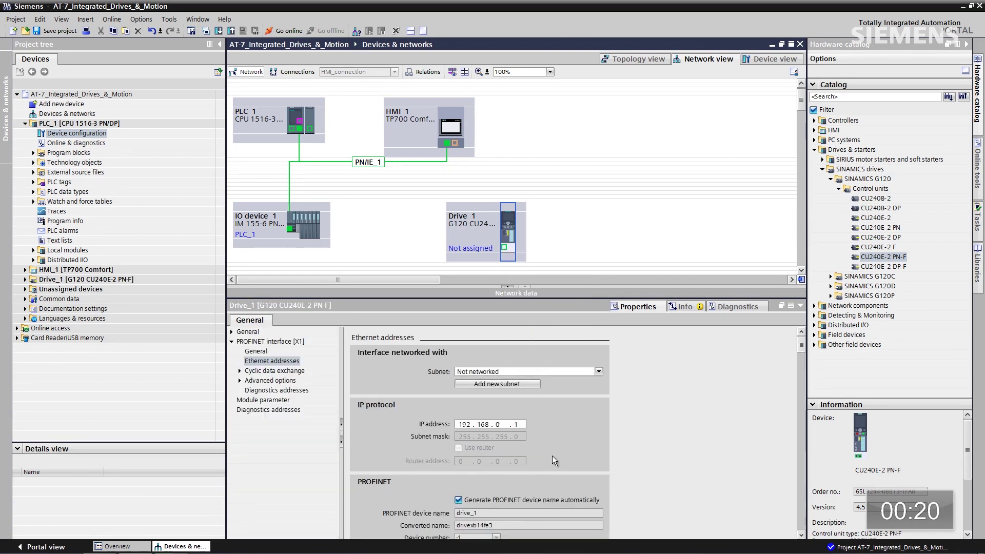
Step: Set Drive_1's IP address to 192.168.0.7 and network it to PLC_1 on PN/IE_1
double_click(519, 425)
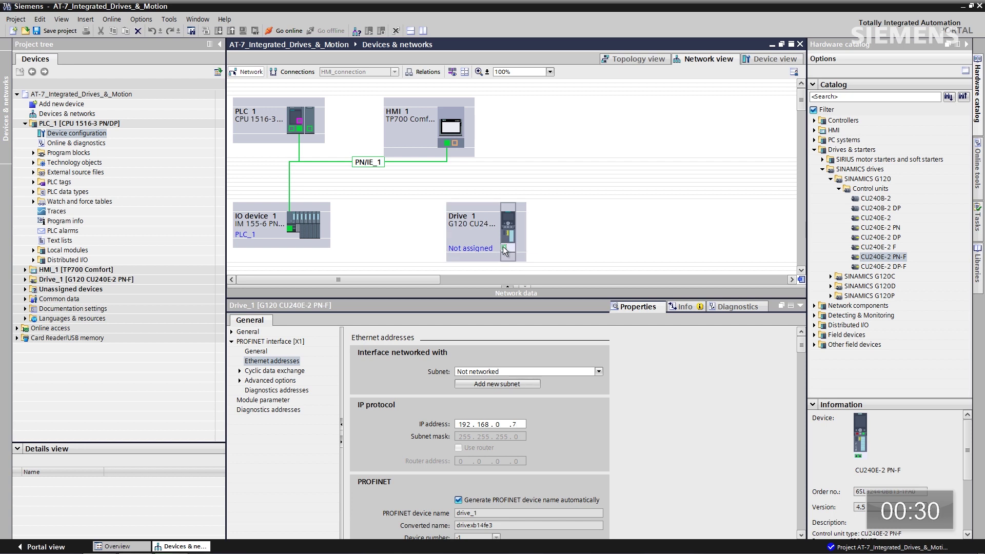
left_click_drag(504, 250, 299, 129)
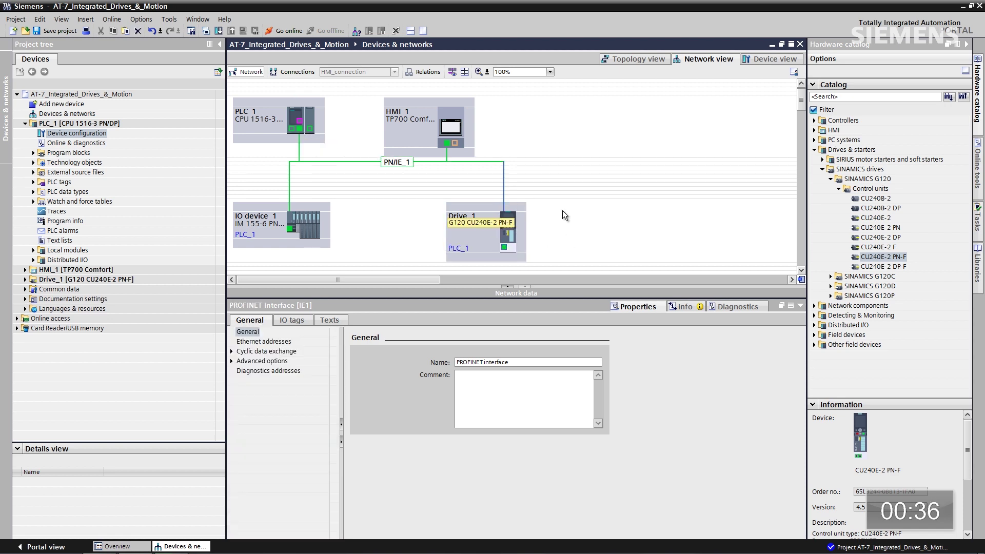
left_click(504, 225)
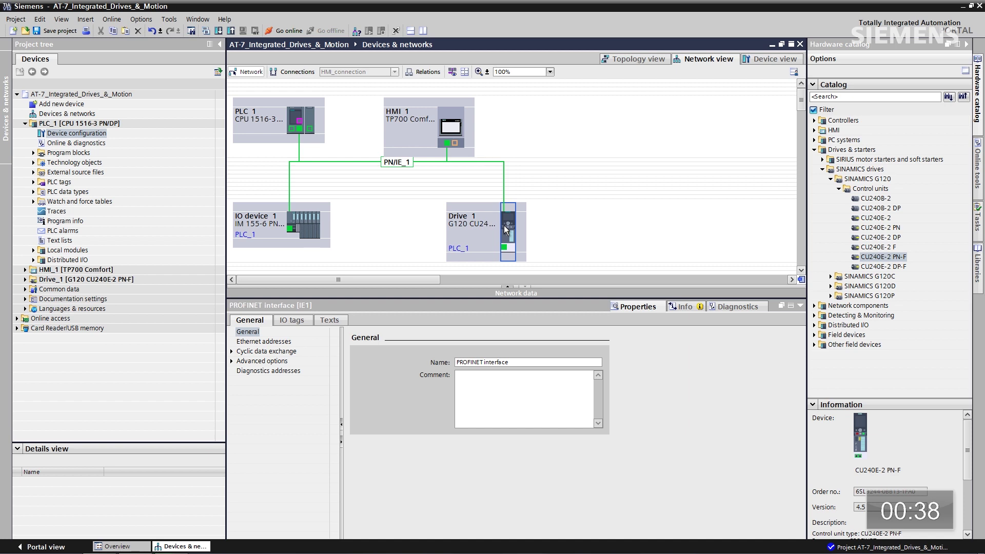
Step: Insert a PM340 IP20 FSA A 240V 0,12kW power module beside Drive_1's CU240E-2 PN-F control unit
double_click(505, 228)
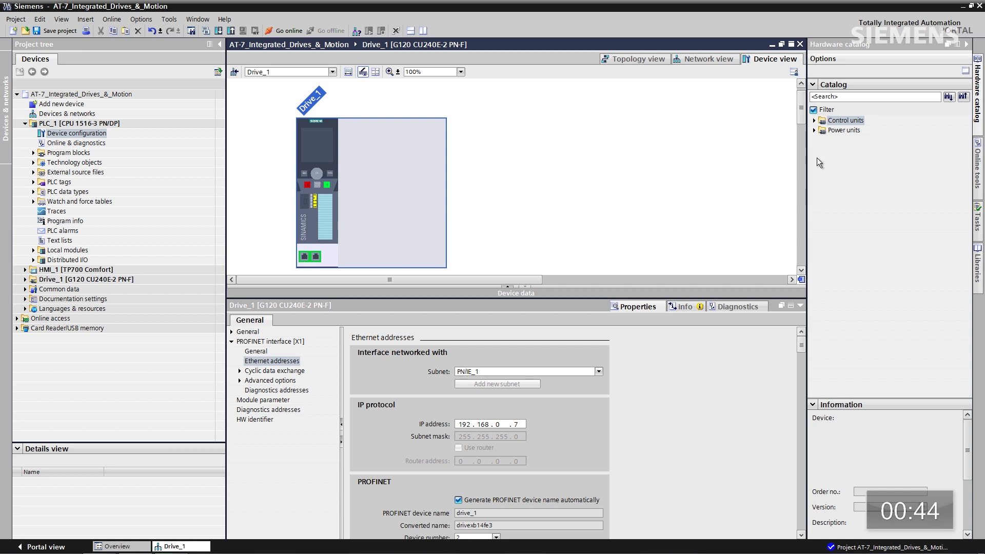
left_click(816, 132)
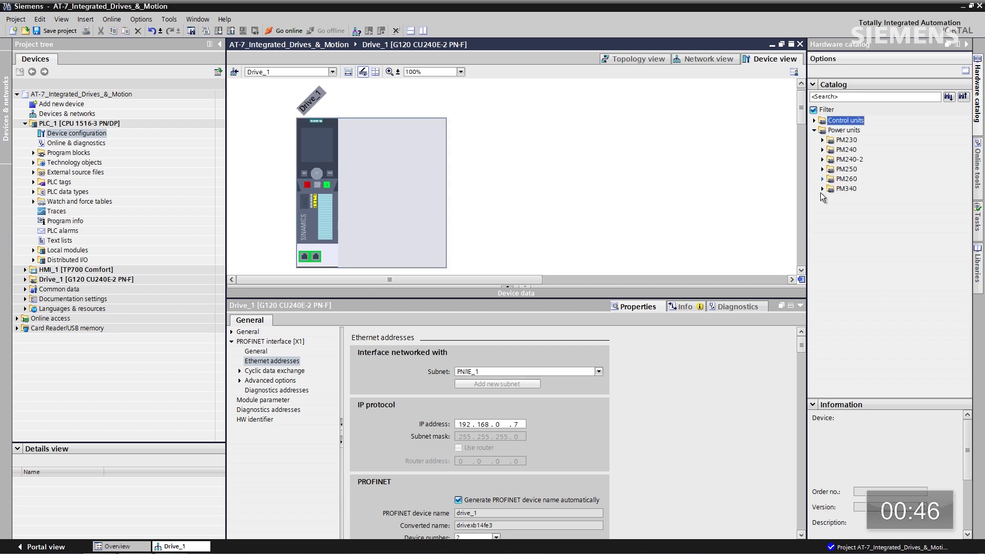
left_click(822, 189)
left_click(845, 198)
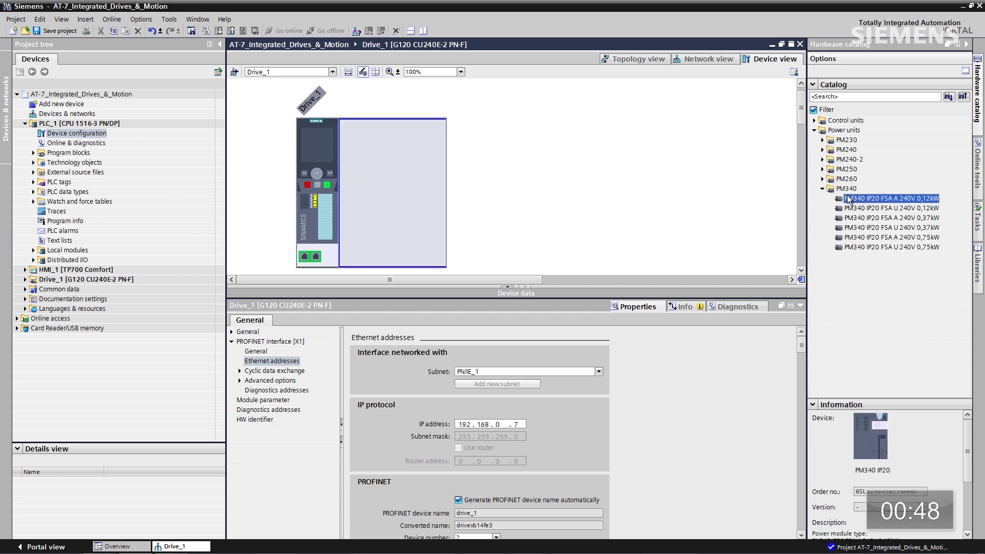
left_click_drag(846, 201, 388, 176)
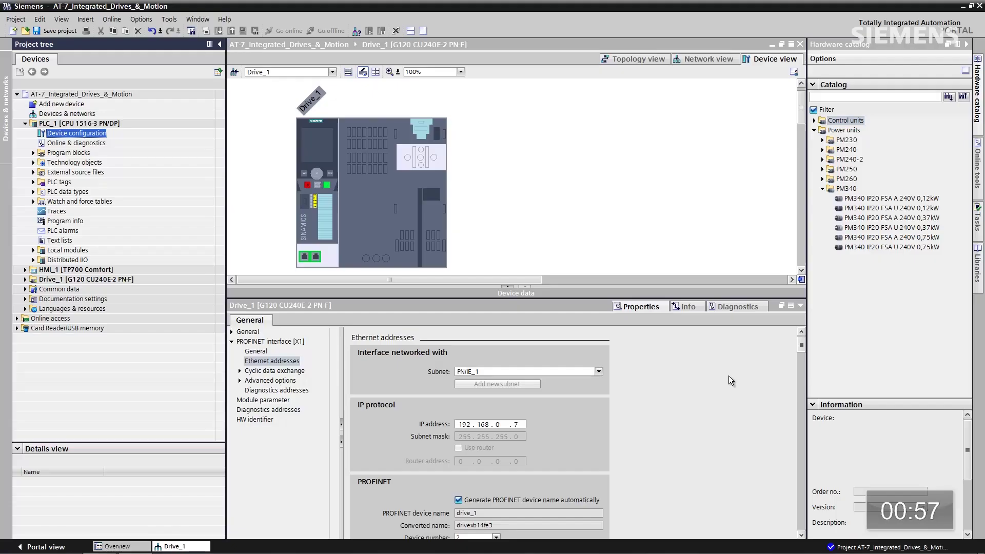
Step: Start Drive_1's Parameter wizard as a SIMATIC motion control axis, keeping the IEC-Motor 50 Hz standard
left_click(26, 280)
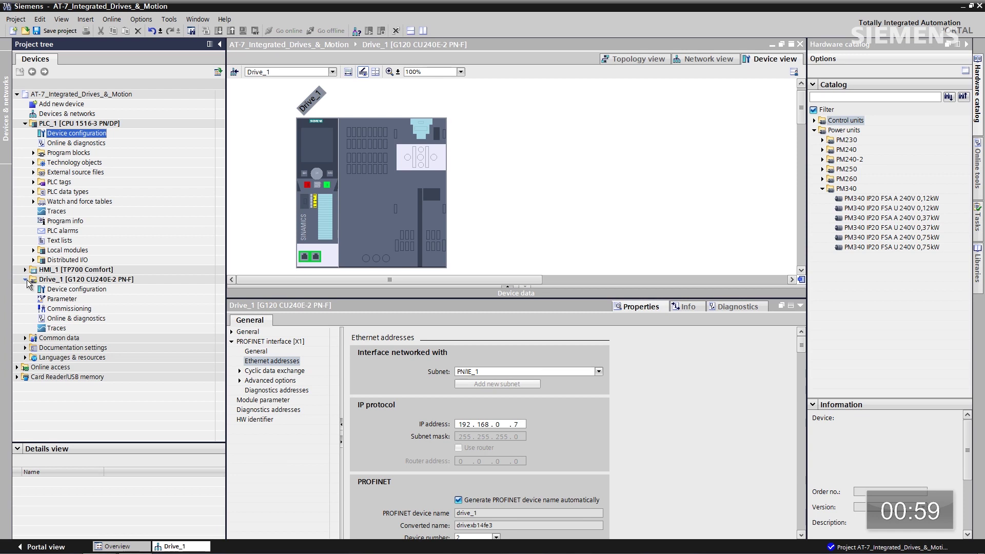
left_click(56, 302)
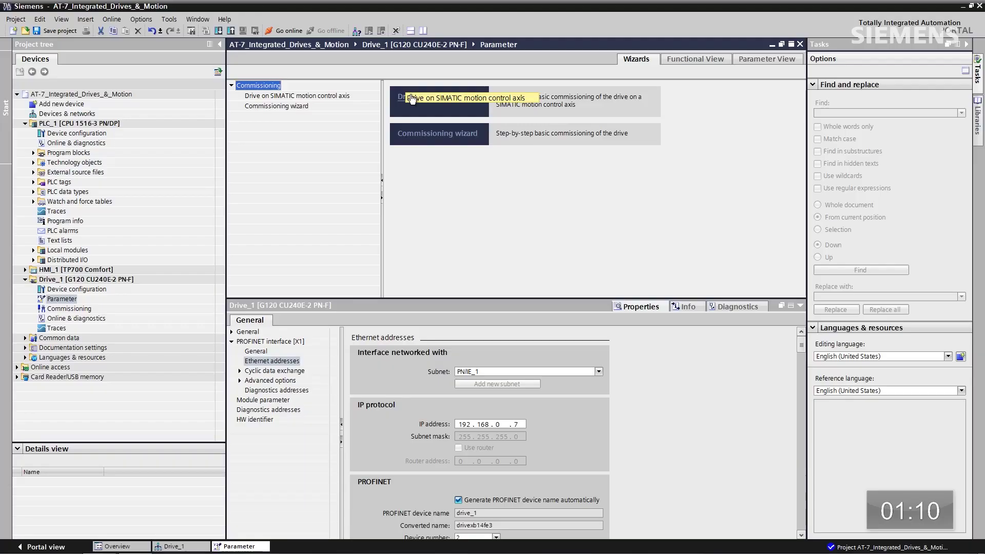
left_click(411, 103)
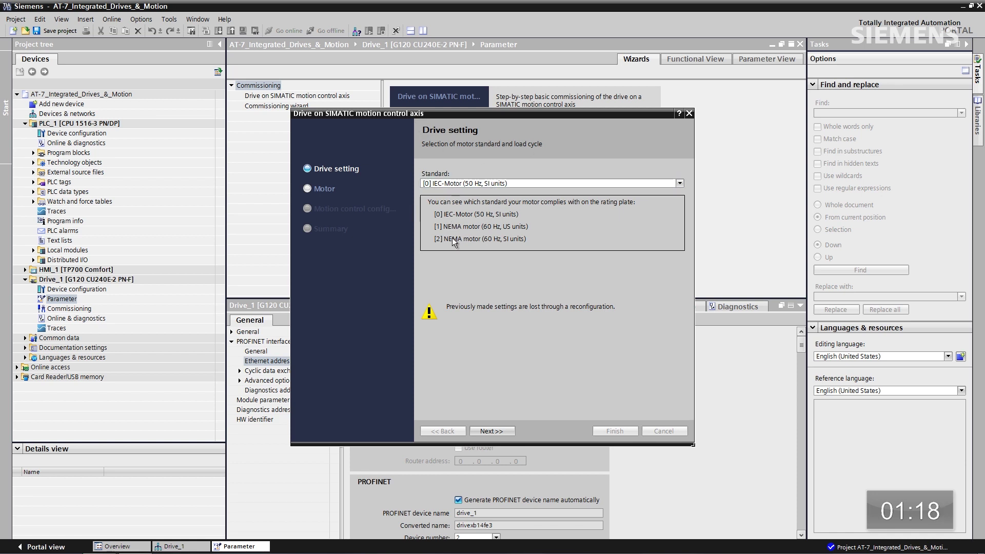
left_click(497, 430)
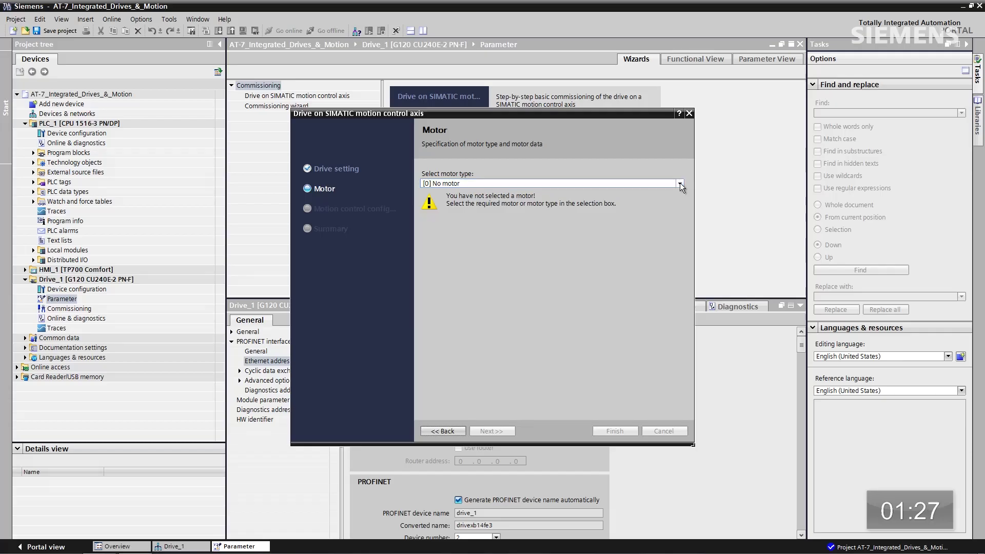
Step: Choose a rotating induction motor and enter 230 V, 0.73 A and 0.12 kW
left_click(678, 183)
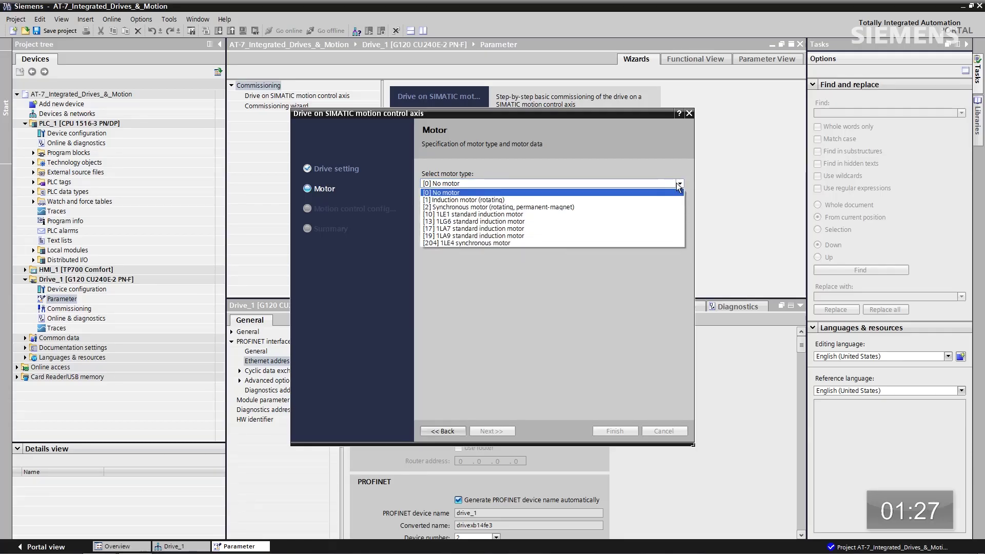
left_click(651, 199)
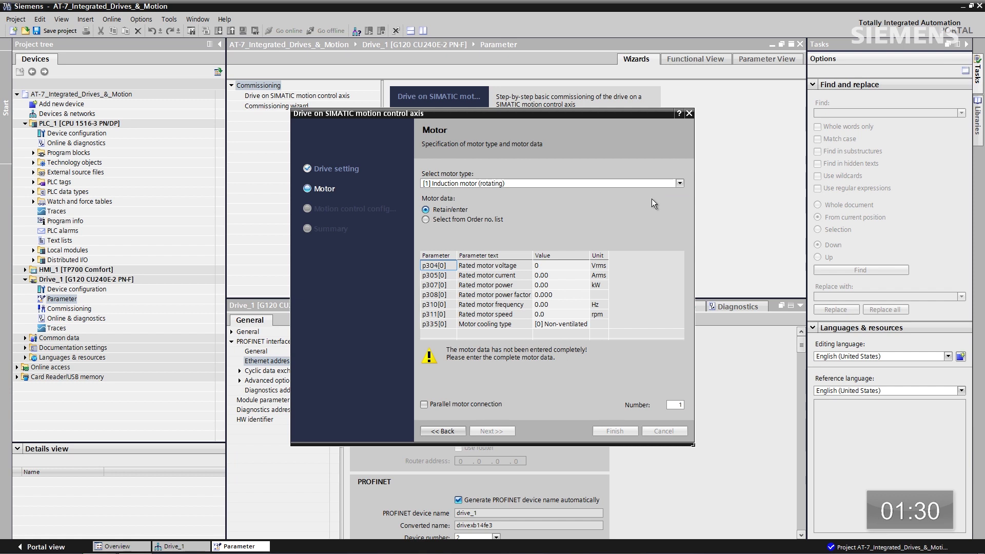
left_click(537, 266)
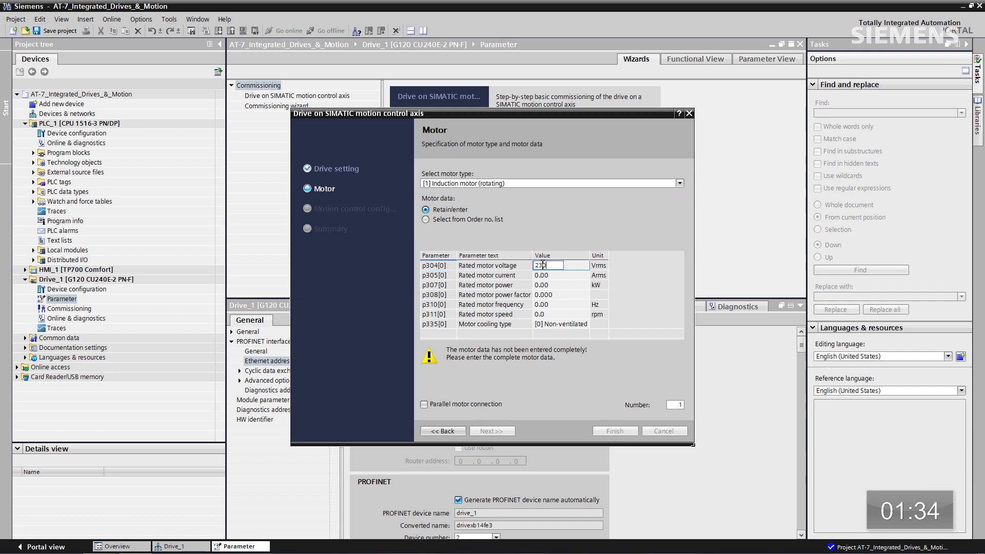
key("Return")
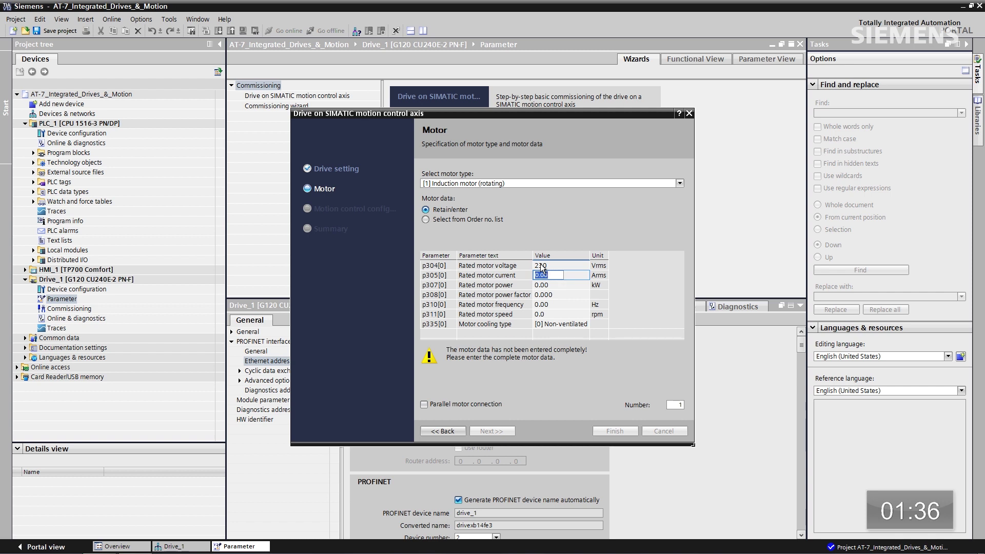
key("Return")
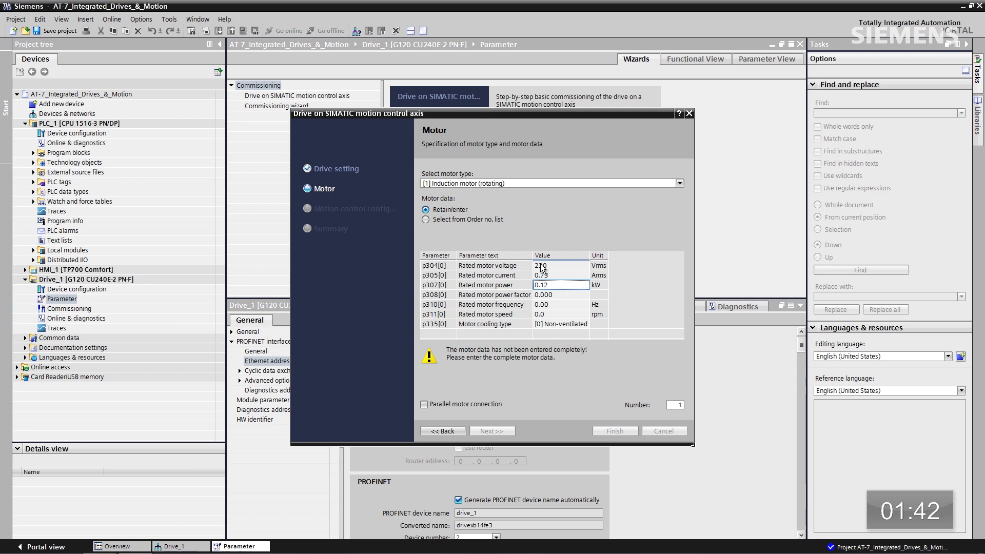
key("Return")
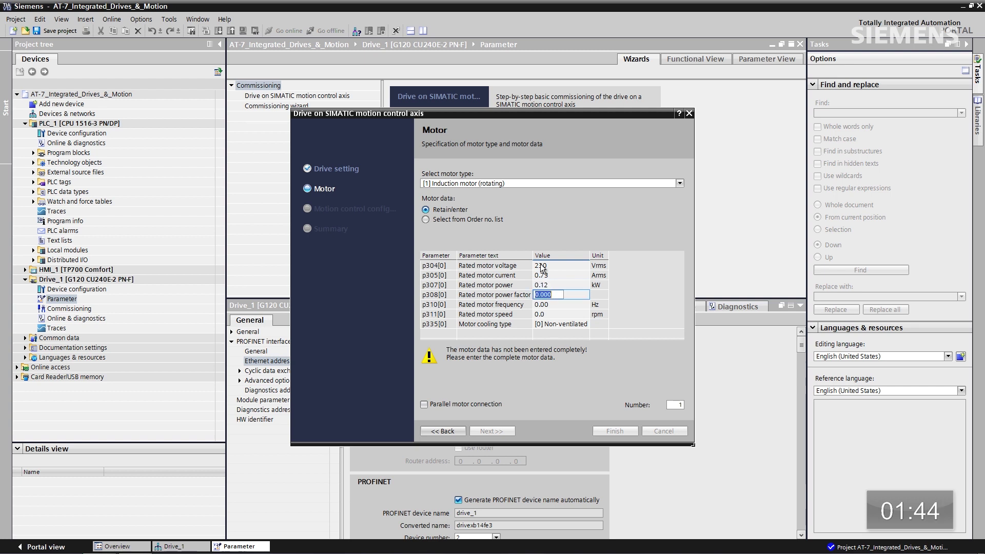
Step: Enter power factor 0.750, frequency 50 Hz and rated speed 1350 rpm
type(".750")
key("Return")
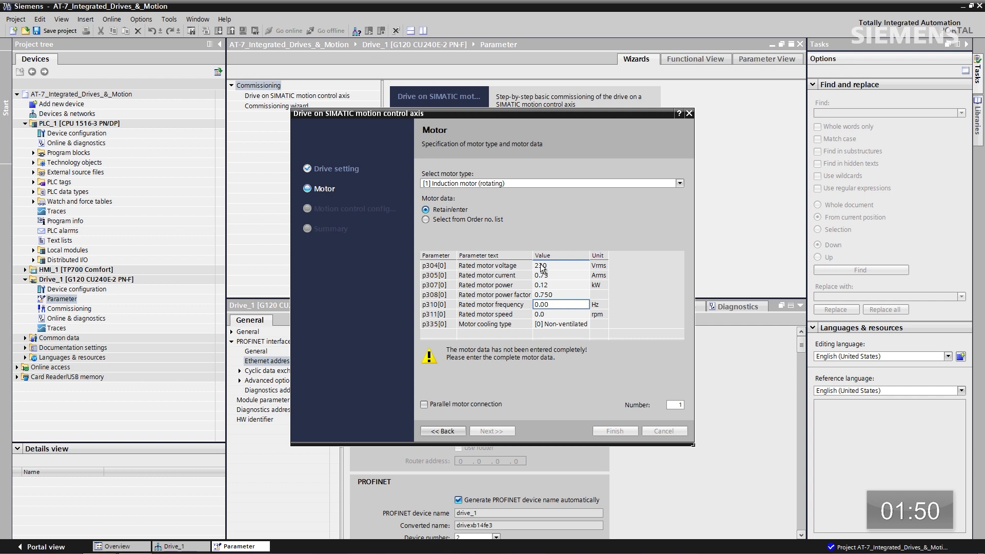
key("F2")
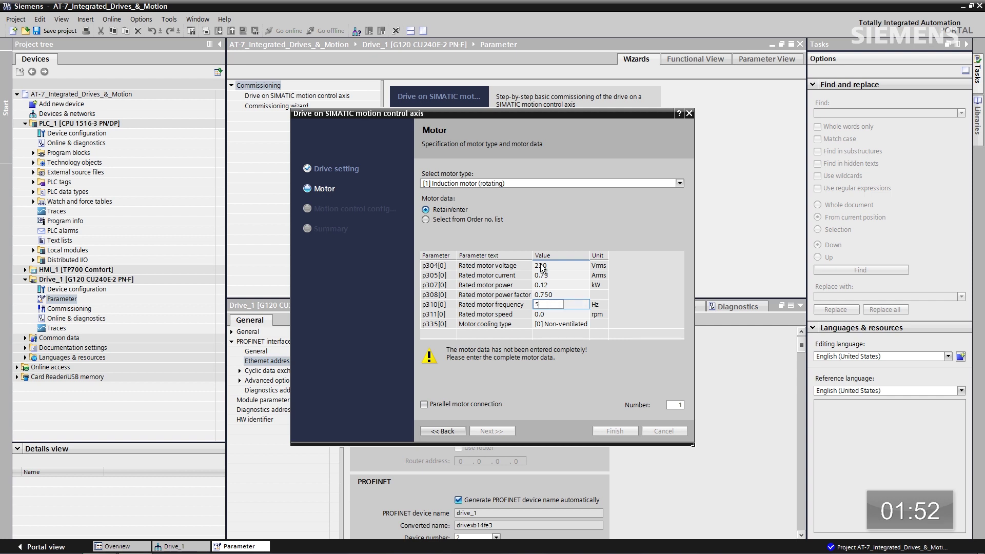
key("Return")
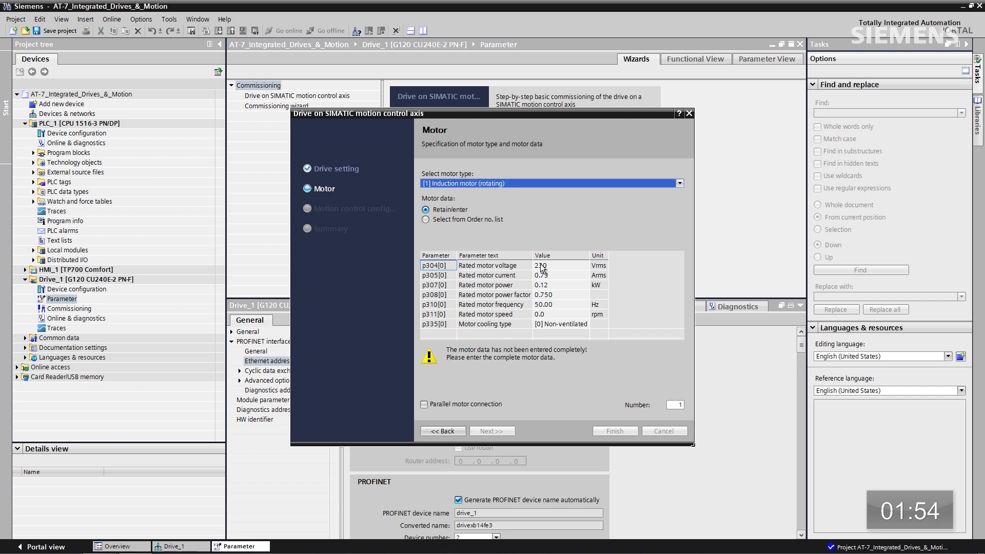
left_click(542, 314)
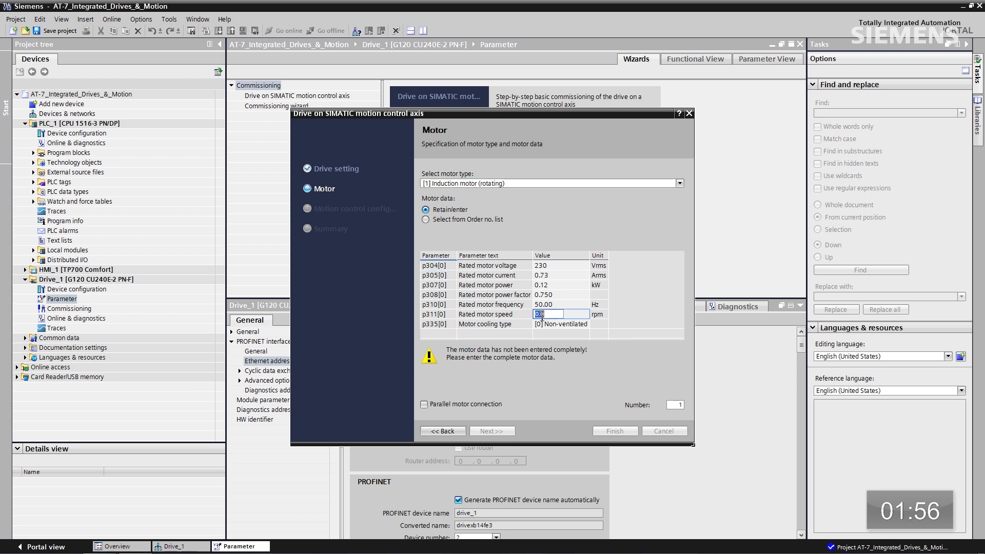
type("1350")
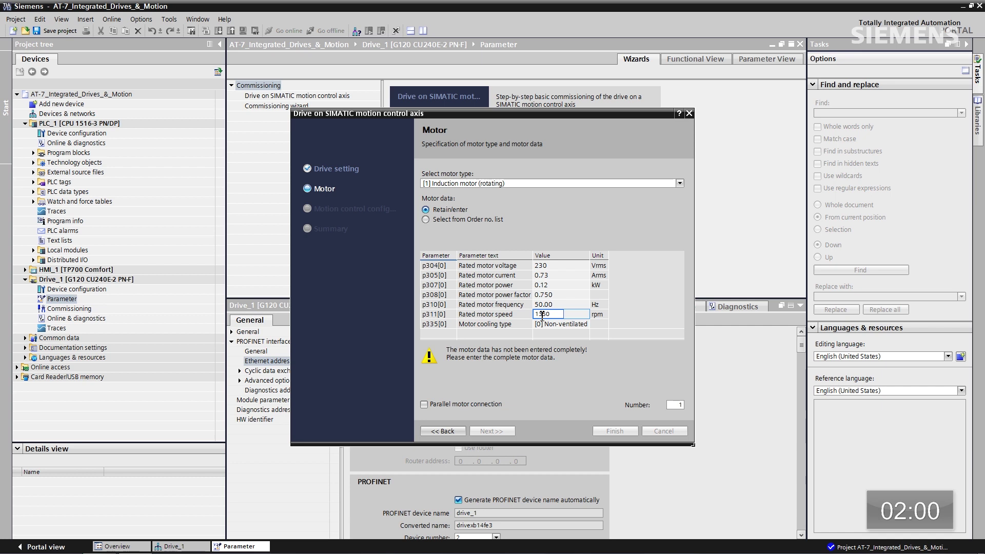
key("Return")
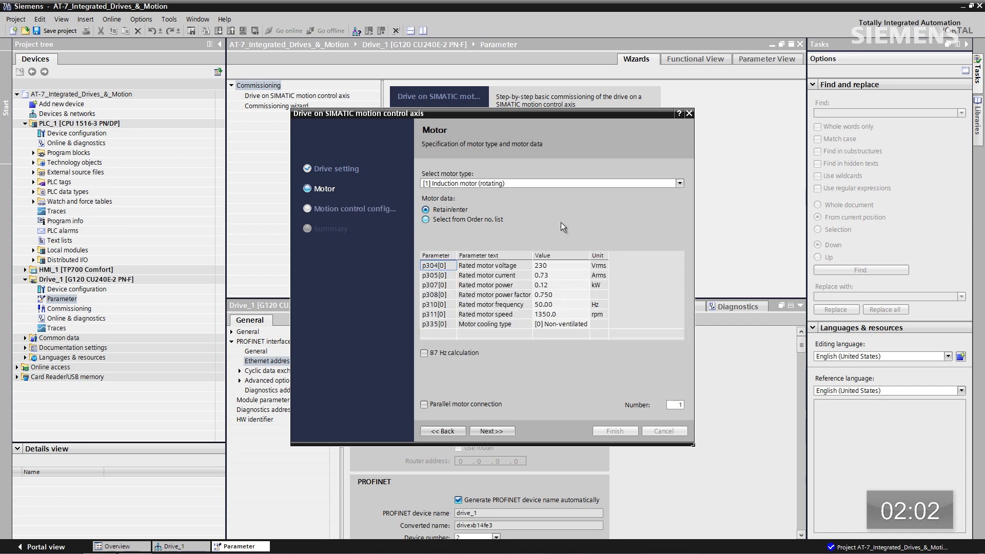
Step: Finish the Drive_1 wizard, accepting Standard telegram 1 and a 3000 rpm reference speed
left_click(495, 429)
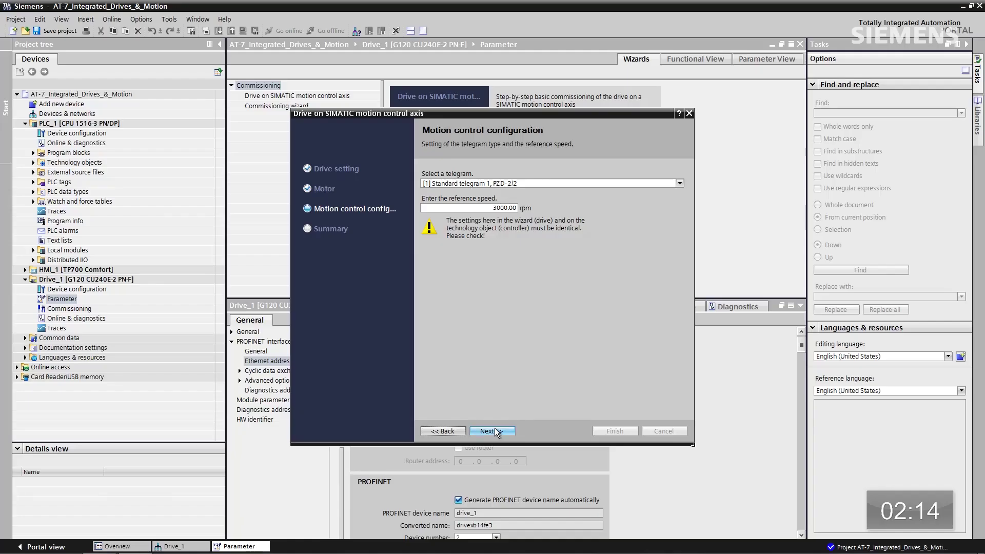
left_click(495, 430)
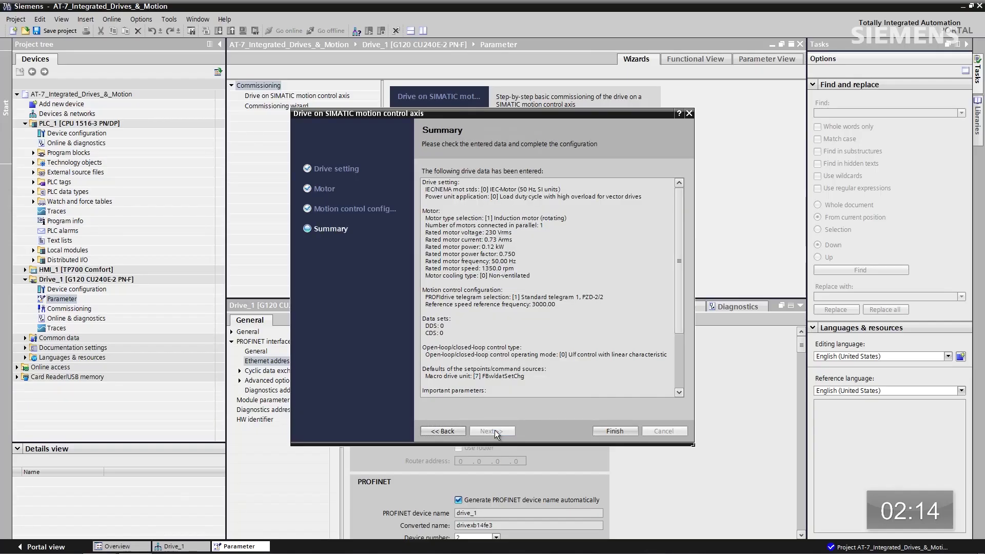
left_click(615, 430)
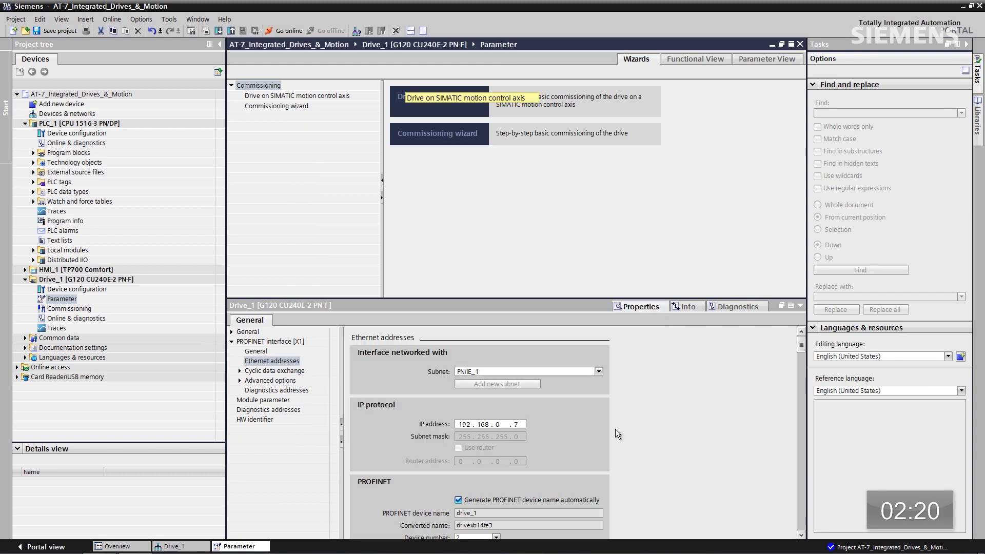
Step: Set up Drive_1's extended download via PN/IE, the Intel 82574L adapter and subnet PN/IE_1, then load
left_click(86, 279)
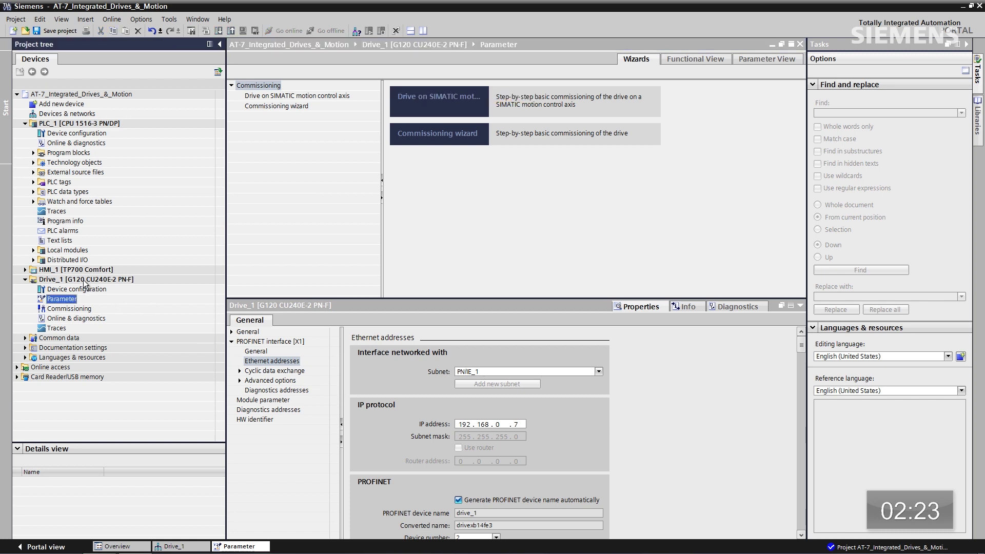
left_click(217, 30)
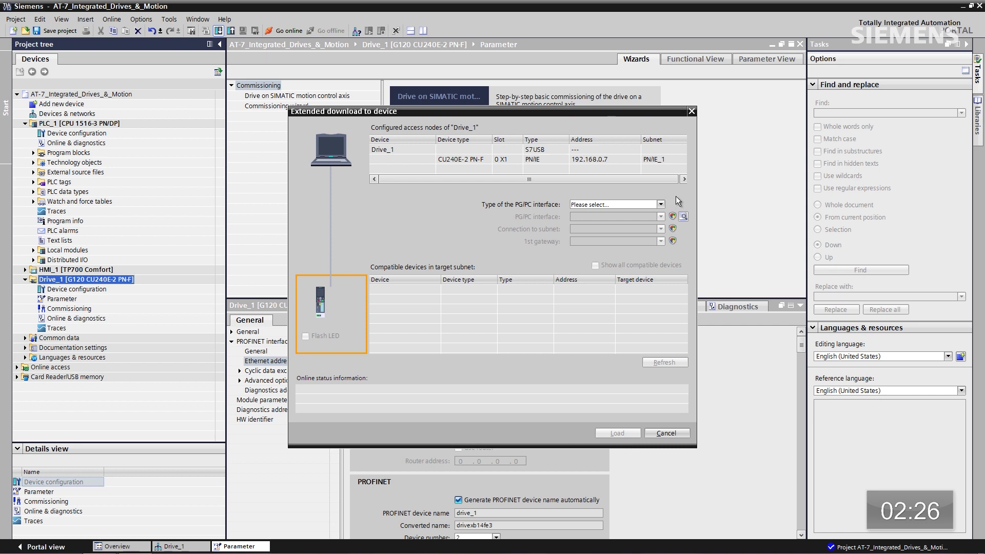
left_click(661, 204)
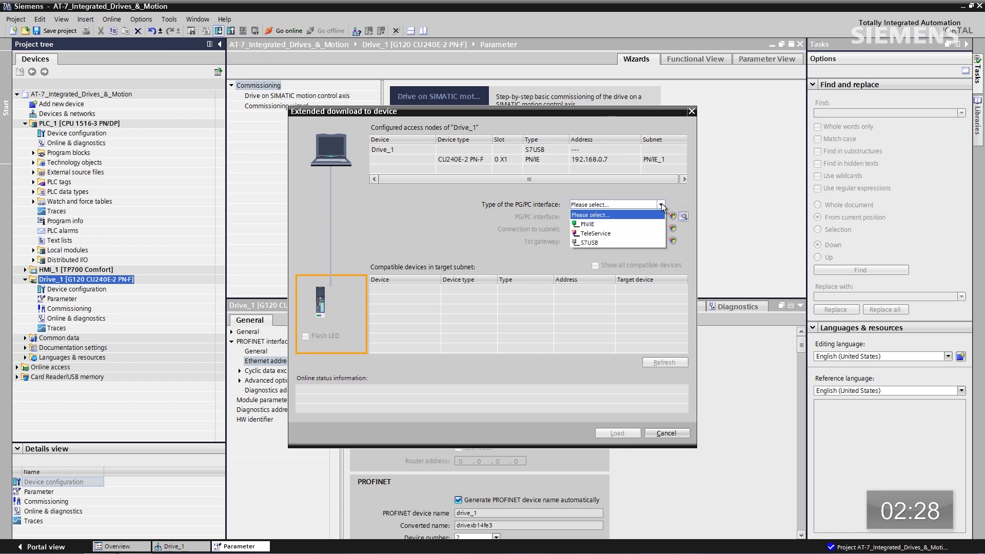
left_click(637, 224)
left_click(661, 217)
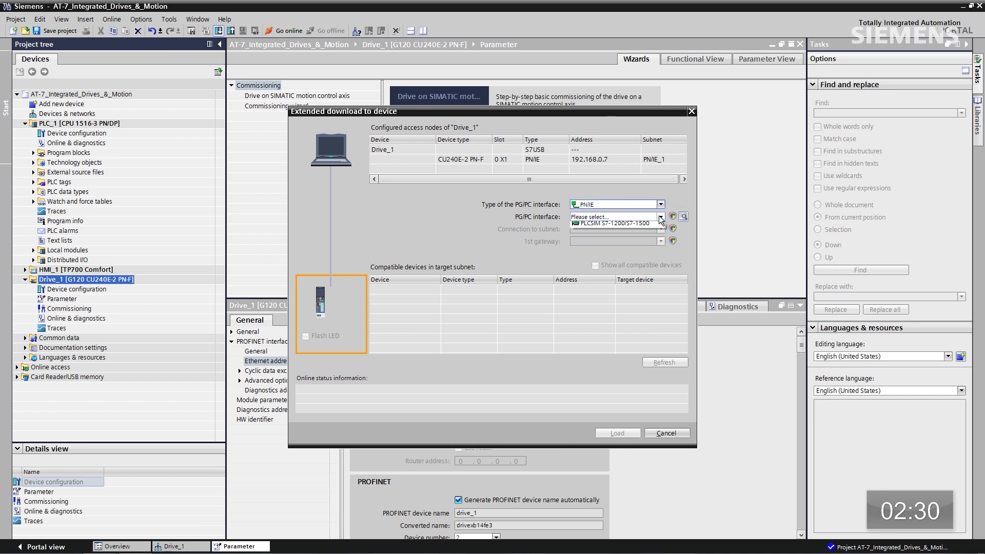
left_click(645, 238)
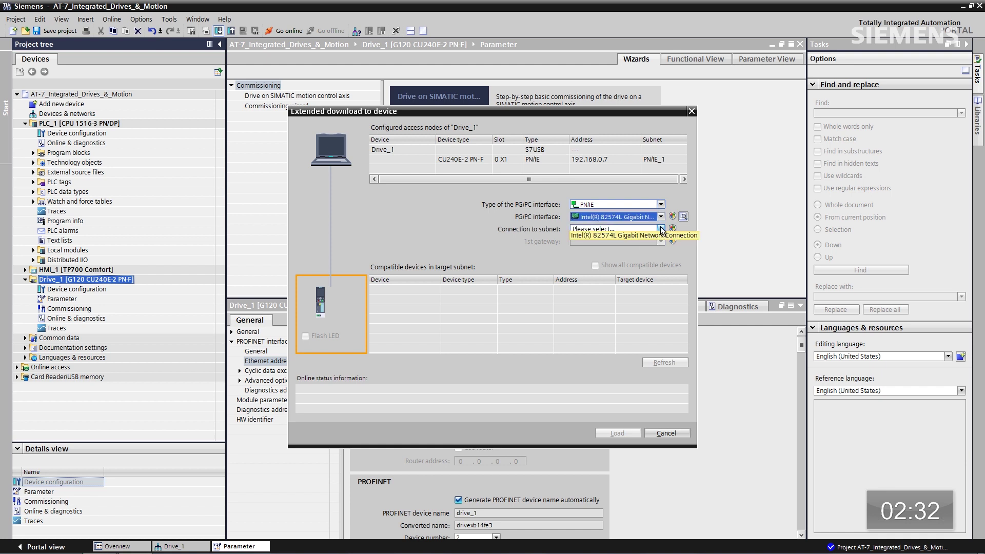
left_click(661, 228)
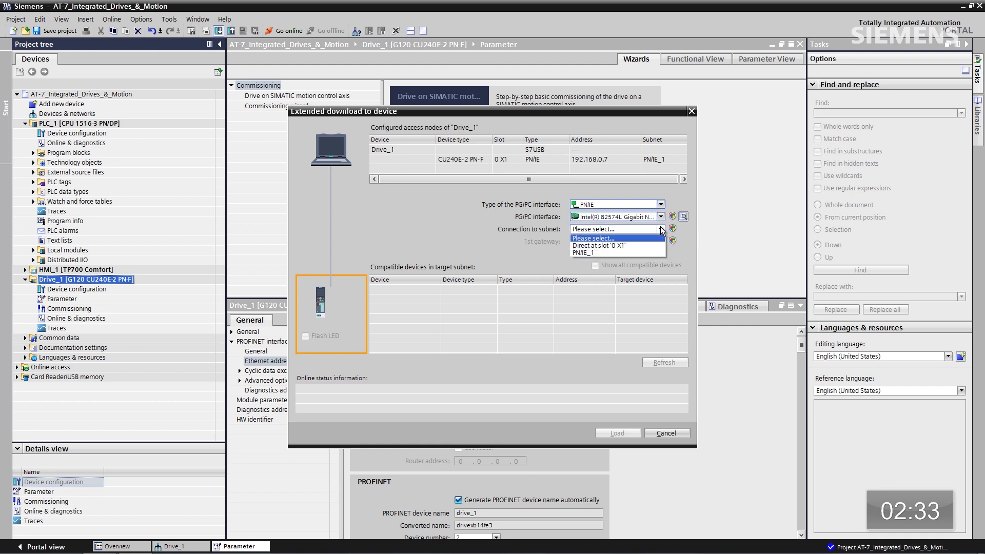
left_click(638, 251)
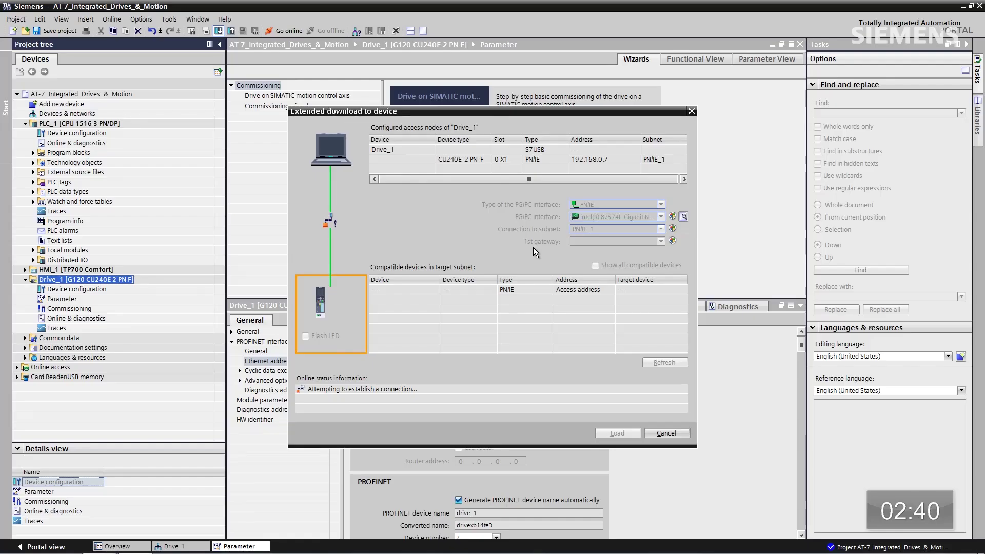
key("Escape")
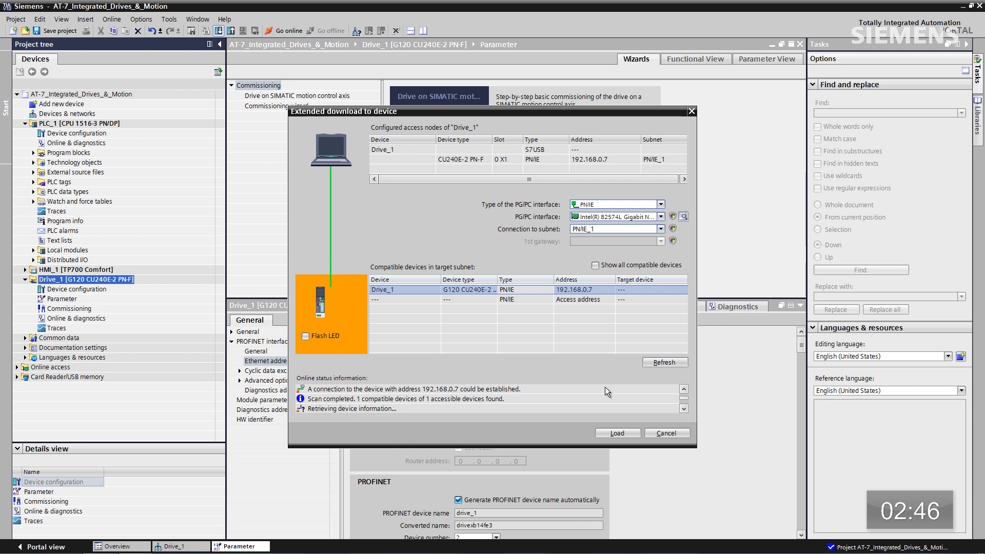
left_click(619, 434)
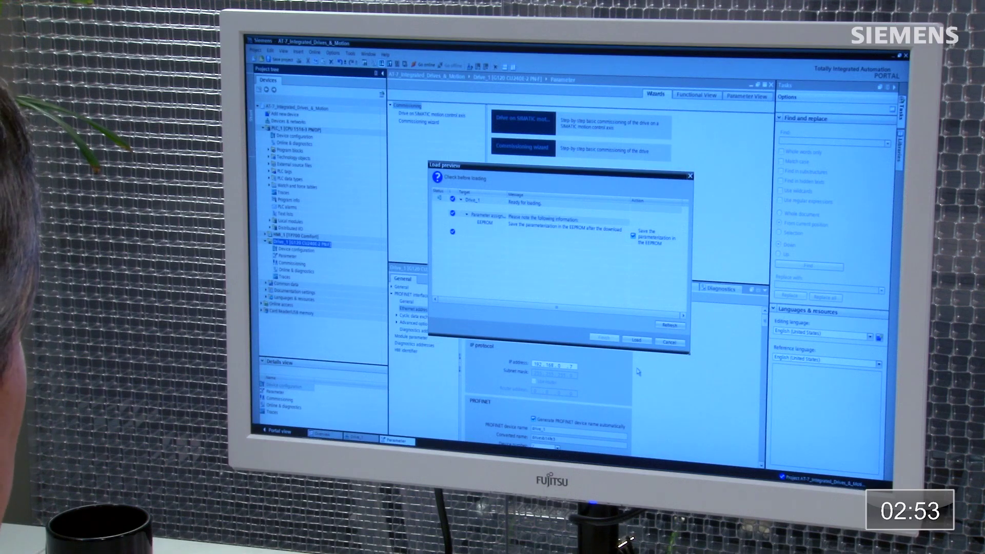
Step: Confirm the load into Drive_1, completing with 0 errors and 0 warnings
left_click(636, 340)
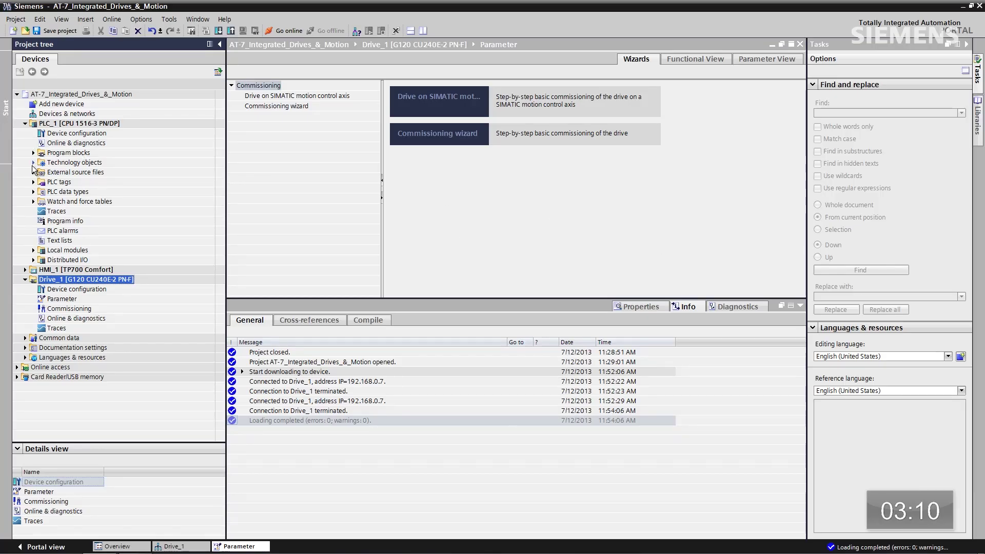
Step: Expand Technology objects under PLC_1 in the project tree
left_click(33, 163)
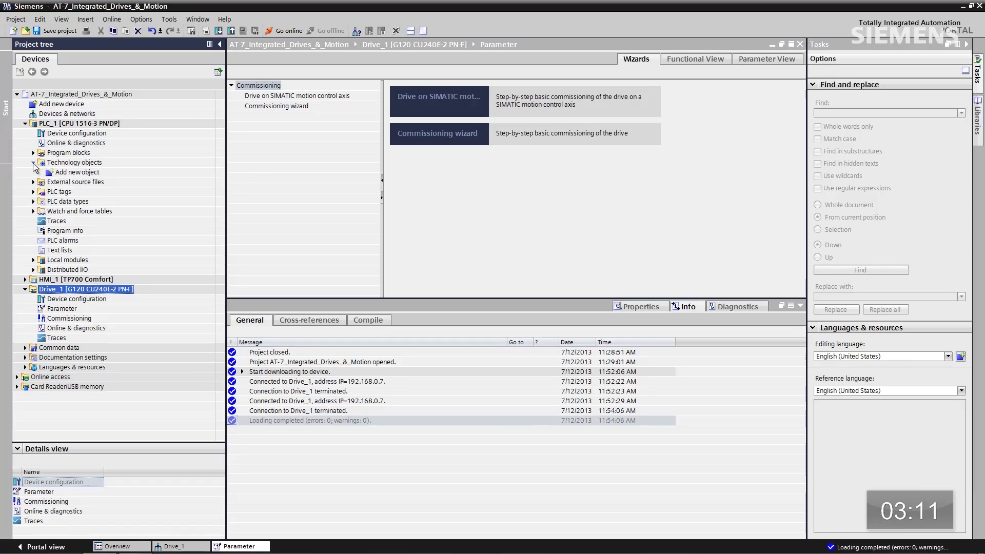
Step: Add a TO_SpeedAxis technology object to PLC_1, keeping the name TO_SpeedAxis_1
double_click(63, 176)
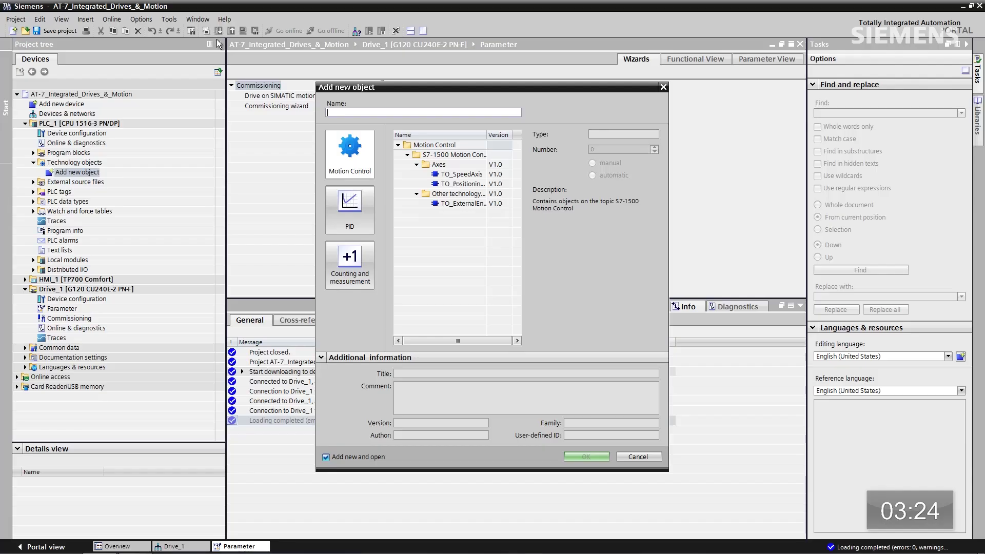
left_click(463, 174)
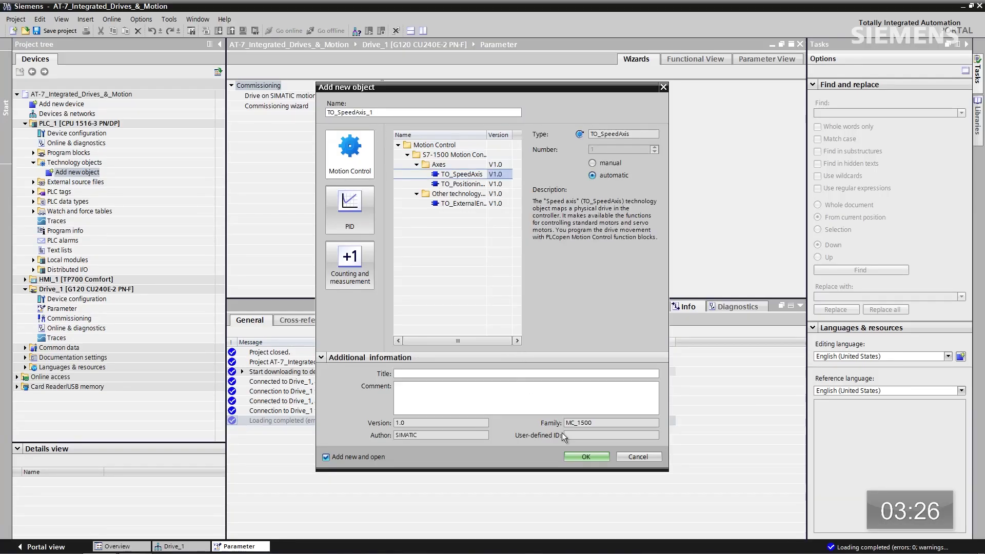
left_click(585, 458)
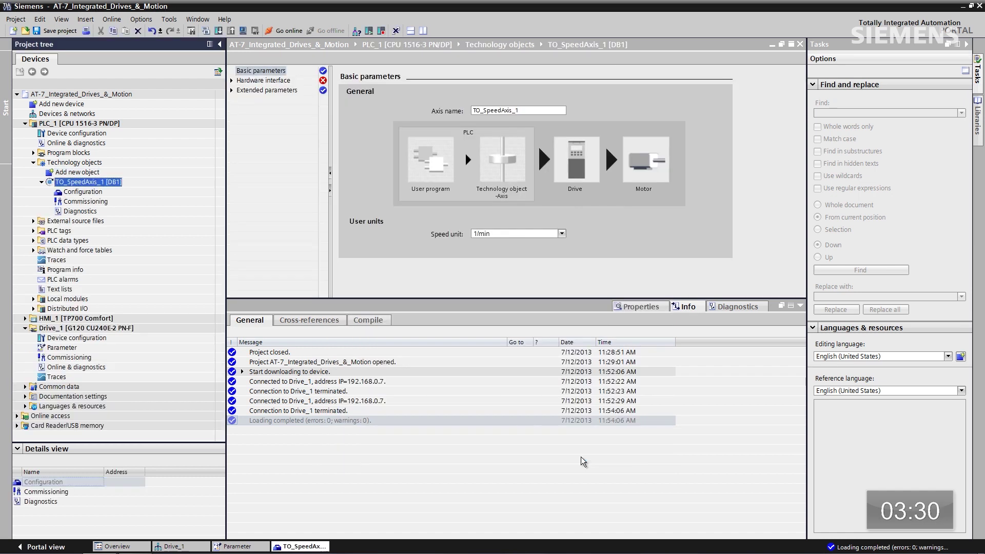
Step: Assign Drive_1 from the PROFINET IO-System as TO_SpeedAxis_1's drive, then open Main [OB1]
left_click(232, 81)
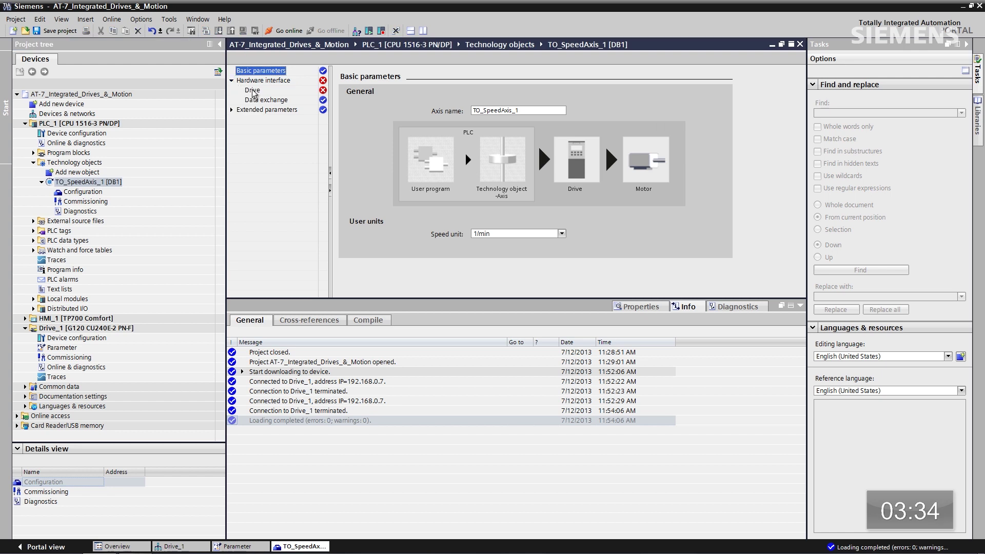
left_click(253, 91)
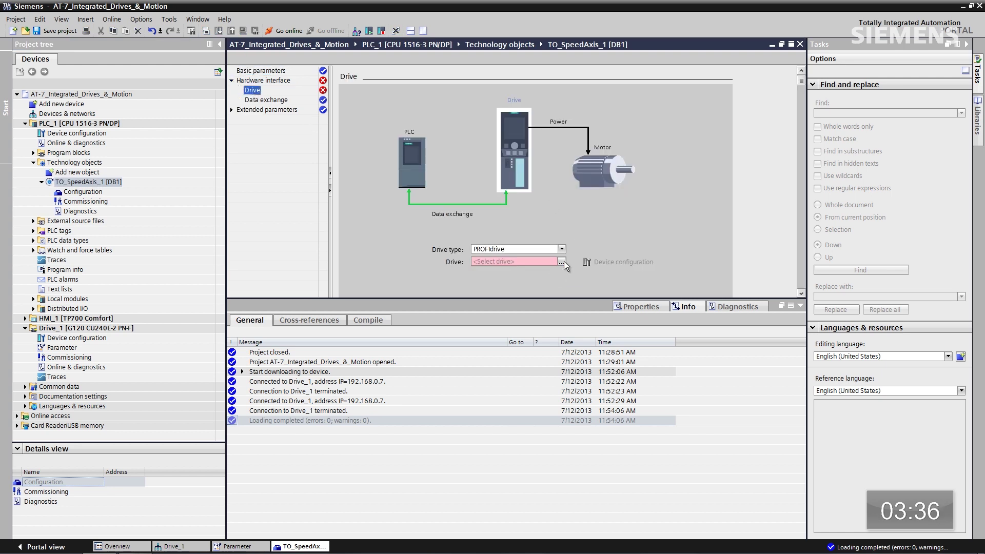
left_click(562, 262)
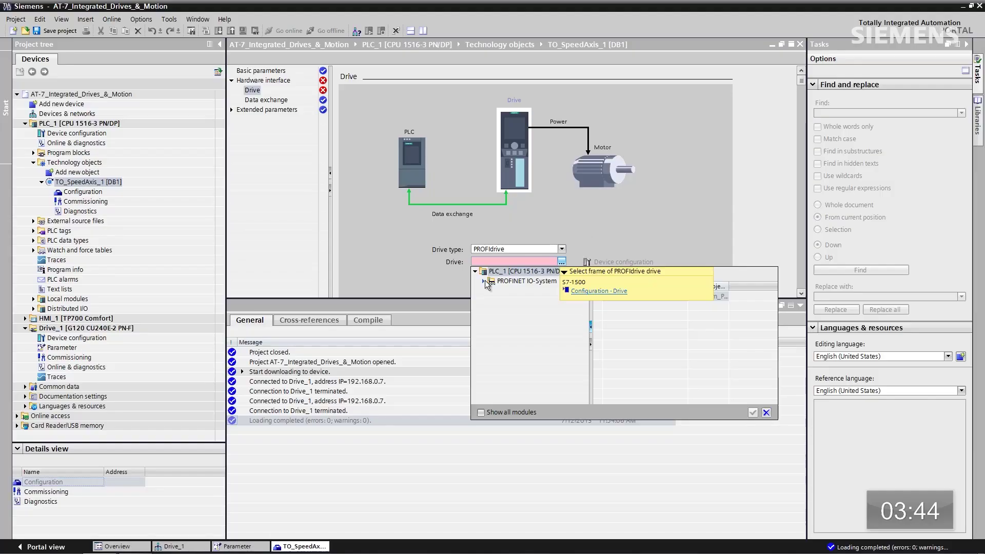
left_click(485, 282)
left_click(515, 301)
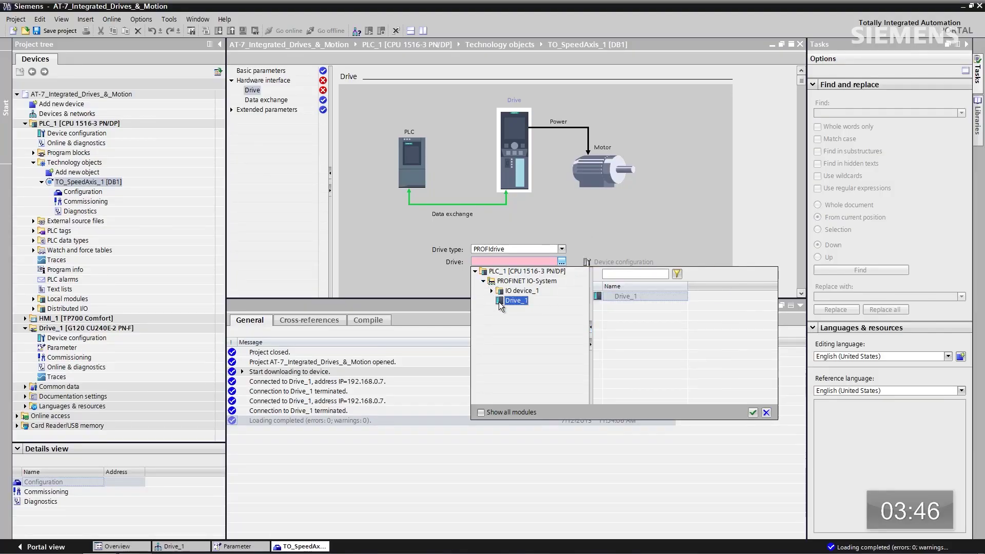
left_click(598, 298)
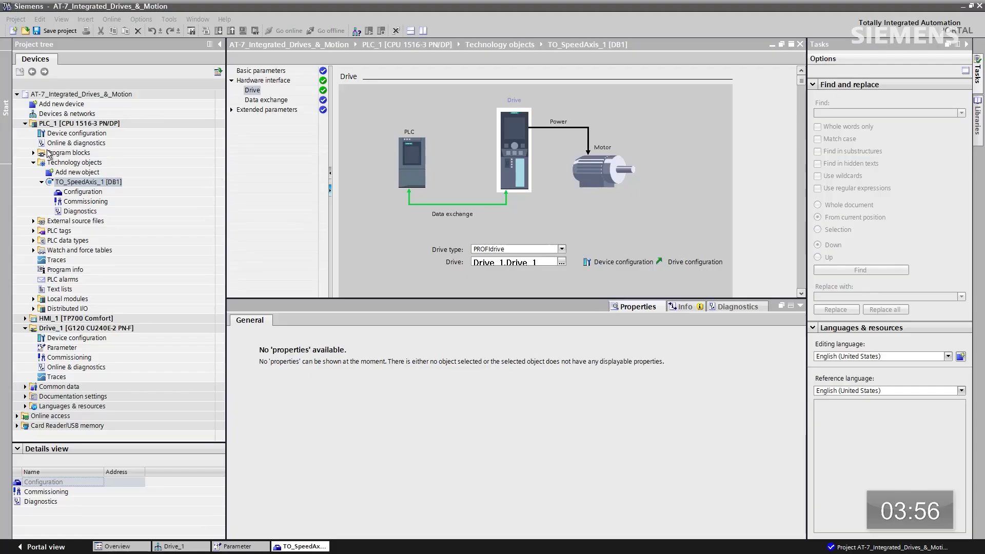
left_click(34, 153)
double_click(61, 173)
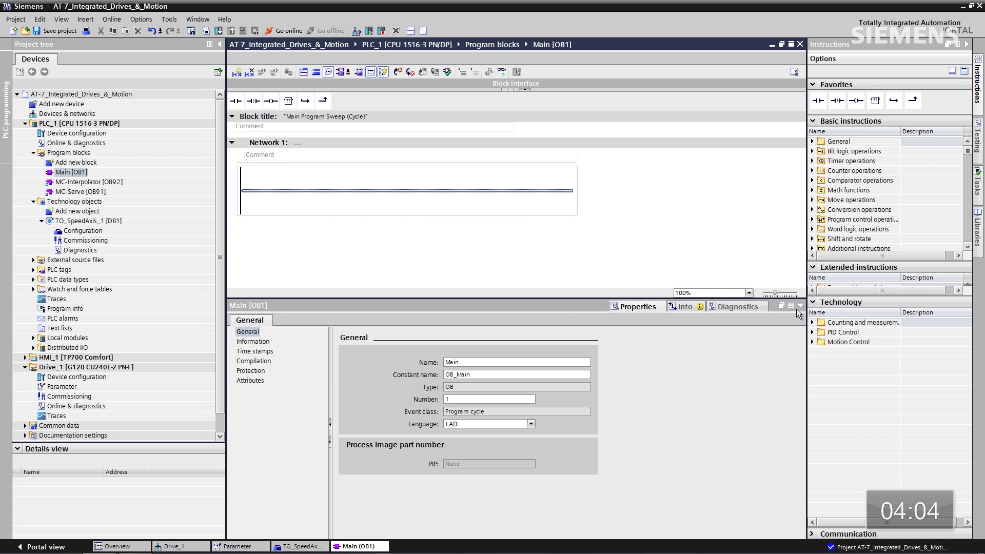
Step: Place an MC_POWER block on Network 1 with a default instance DB, wired to TO_SpeedAxis_1
left_click(813, 342)
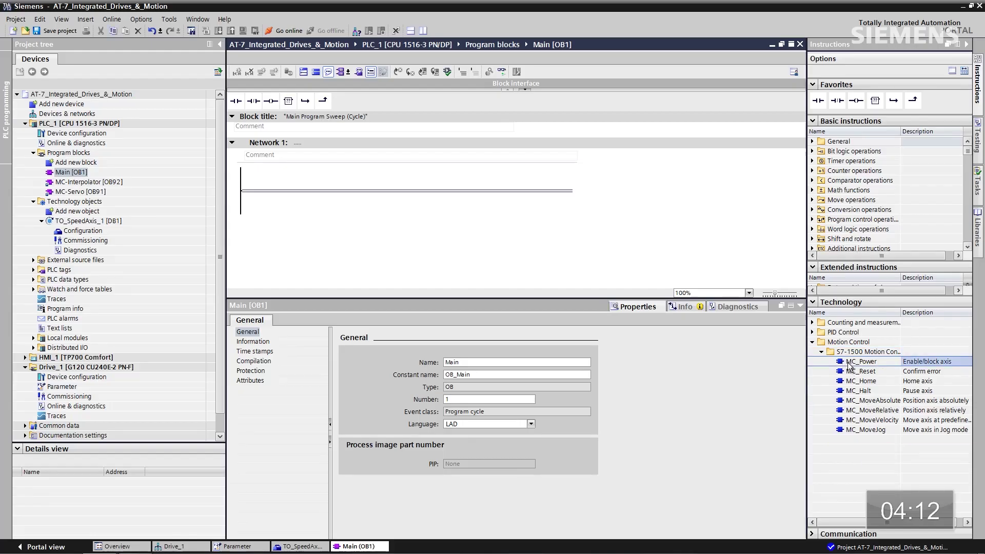
left_click_drag(849, 365, 409, 196)
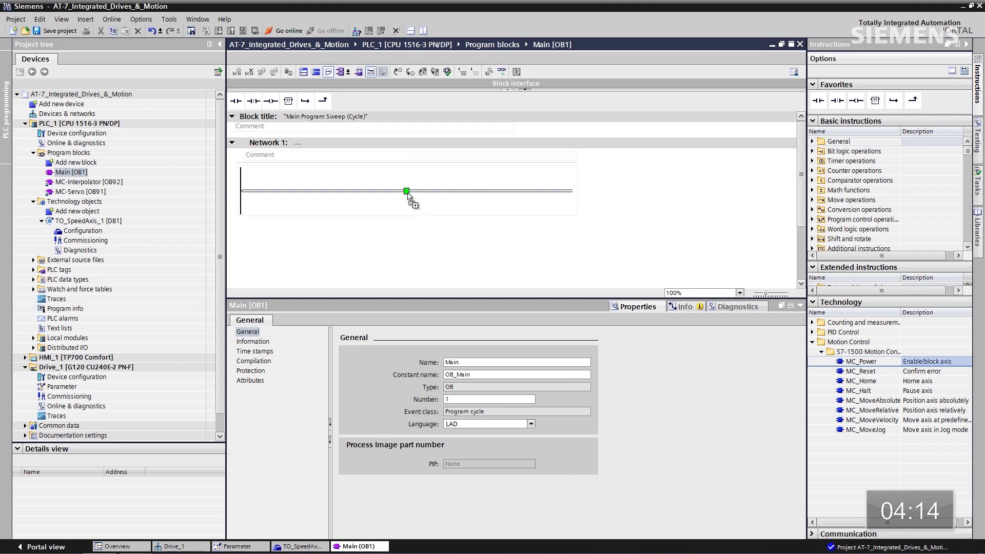
left_click(546, 344)
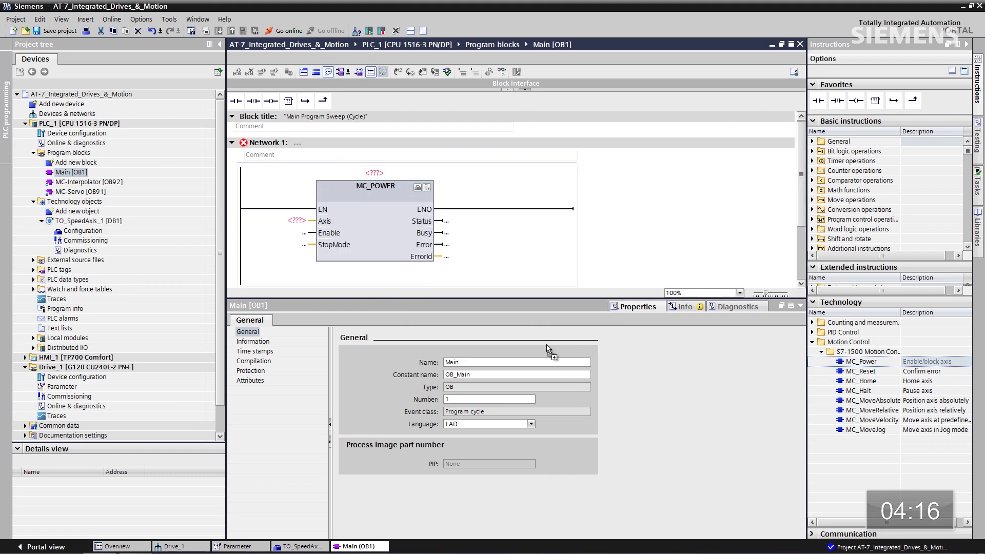
left_click(71, 232)
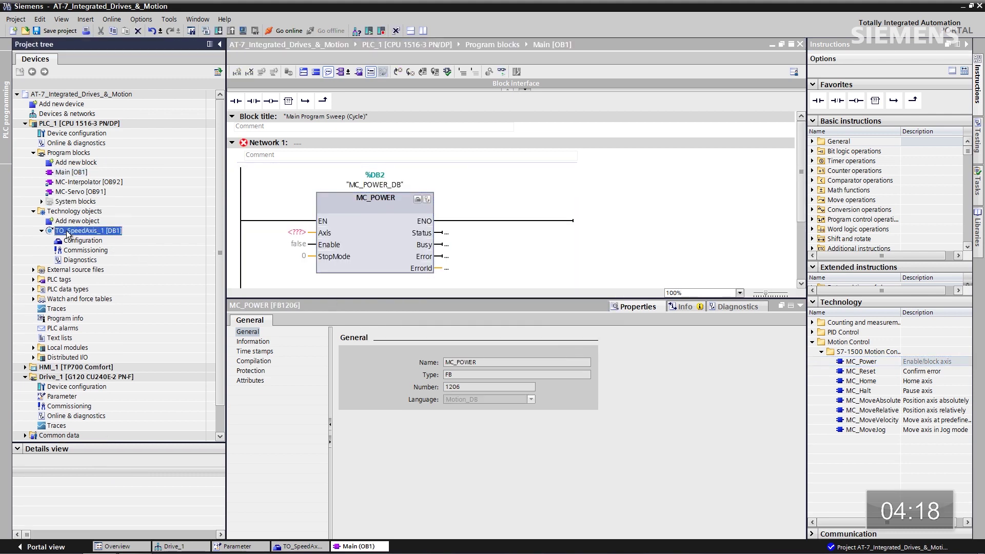
left_click_drag(72, 233, 294, 234)
Step: Set MC_POWER's Enable to I0.0 and drop an MC_MoveJog block onto Network 2
left_click(302, 267)
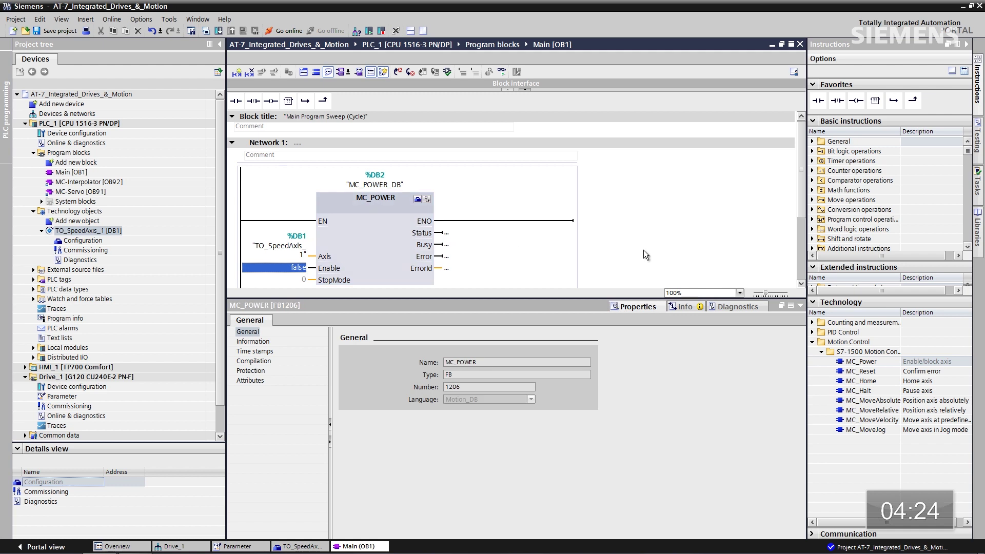
type("i0.0")
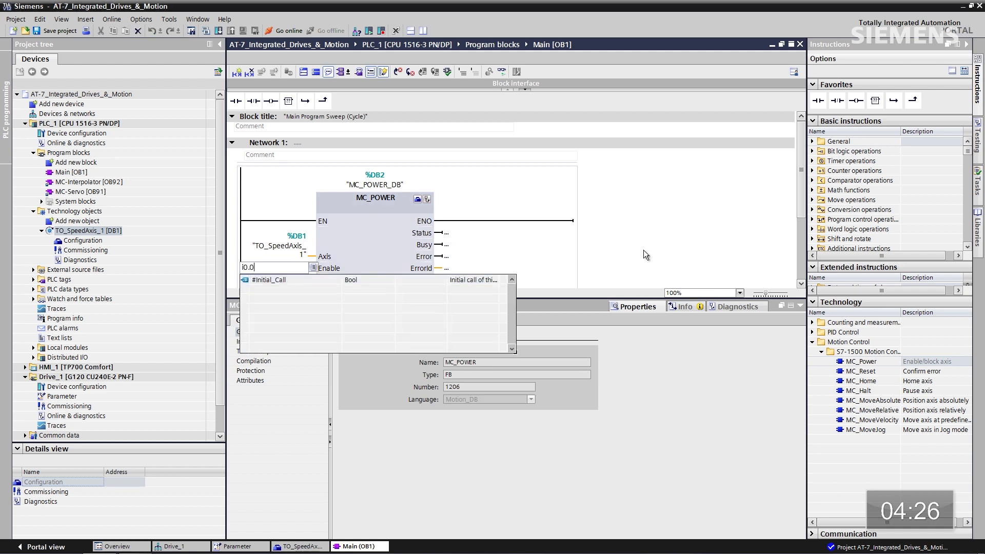
key("Return")
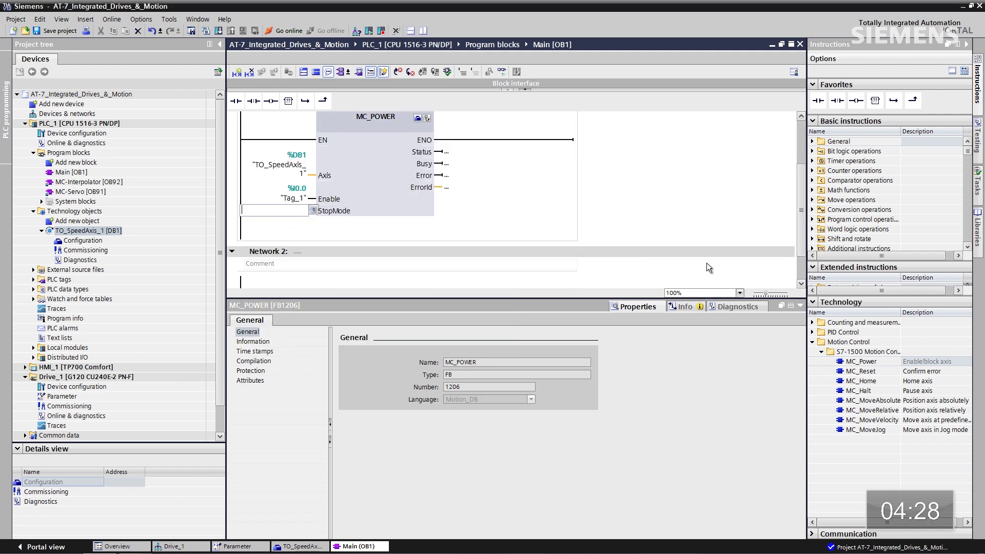
left_click(800, 306)
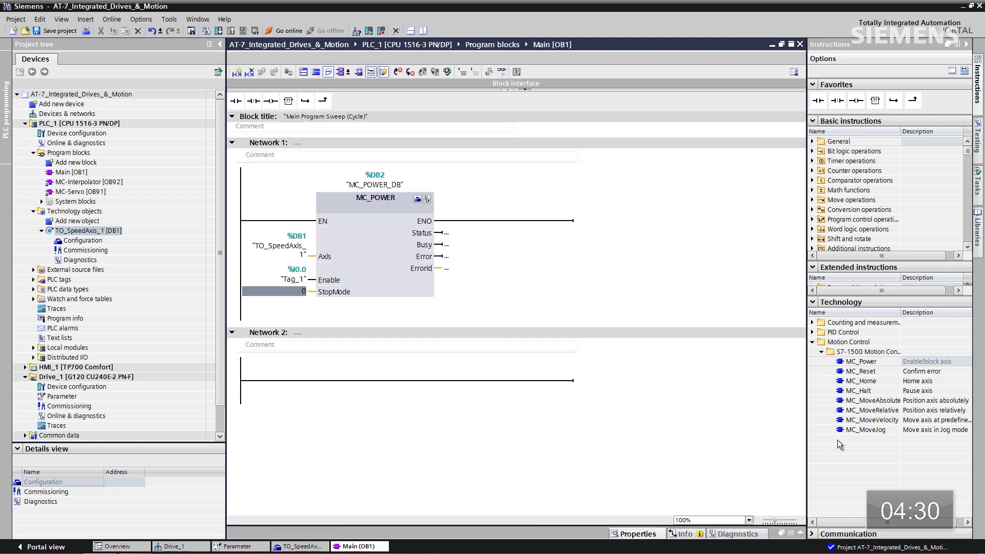
mouse_move(843, 432)
left_mouse_down()
mouse_move(514, 404)
mouse_move(406, 380)
left_mouse_up()
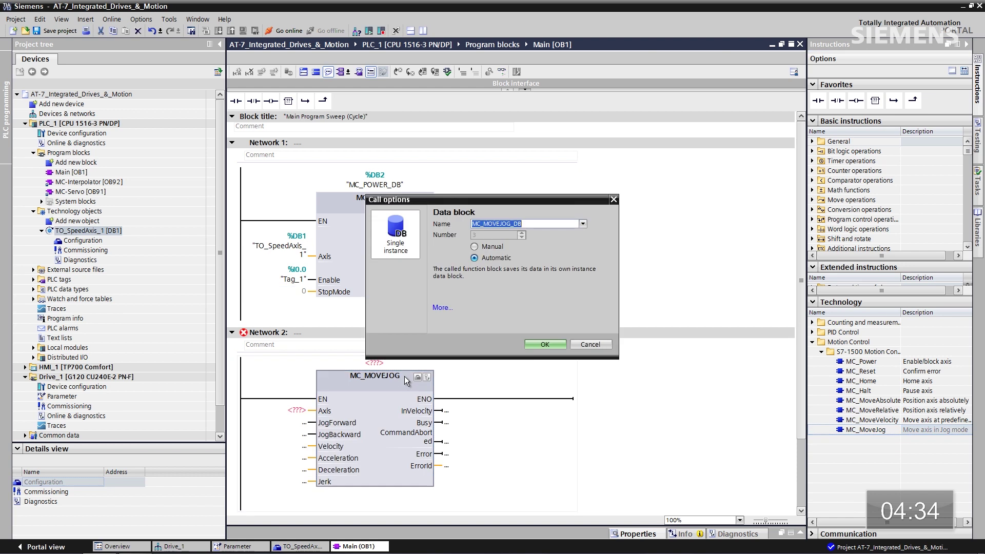
Step: Accept the default MC_MOVEJOG instance DB and wire TO_SpeedAxis_1 to its Axis input
left_click(546, 348)
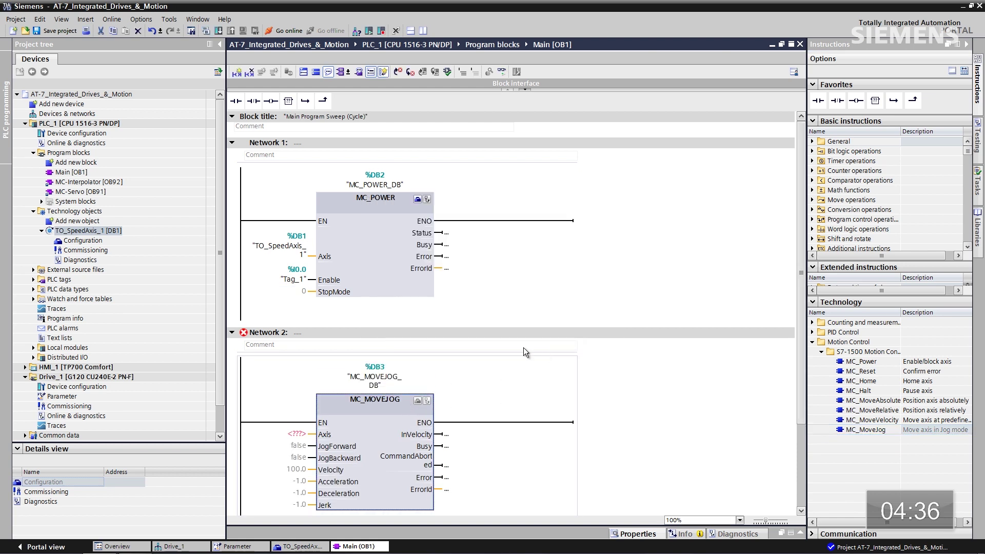
left_click(82, 232)
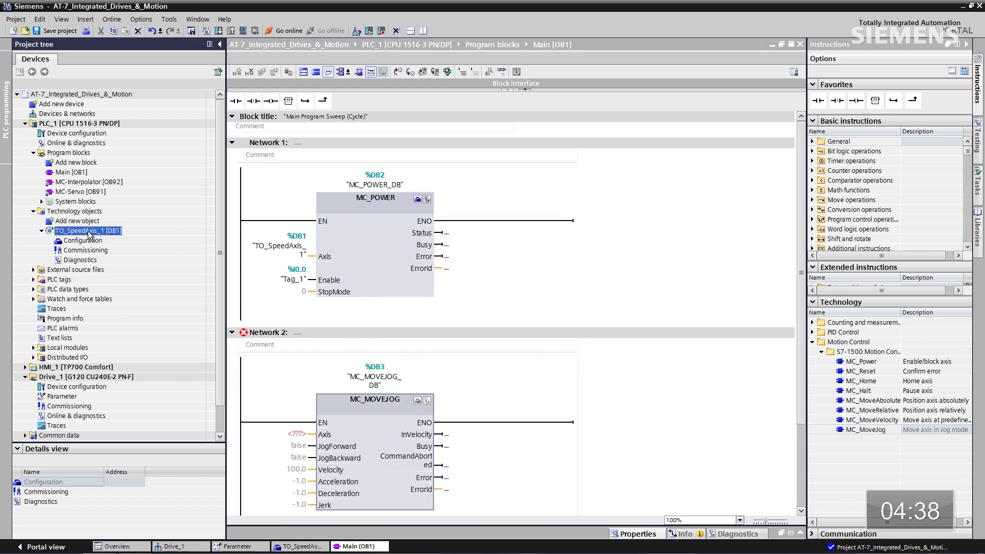
left_click_drag(82, 232, 299, 437)
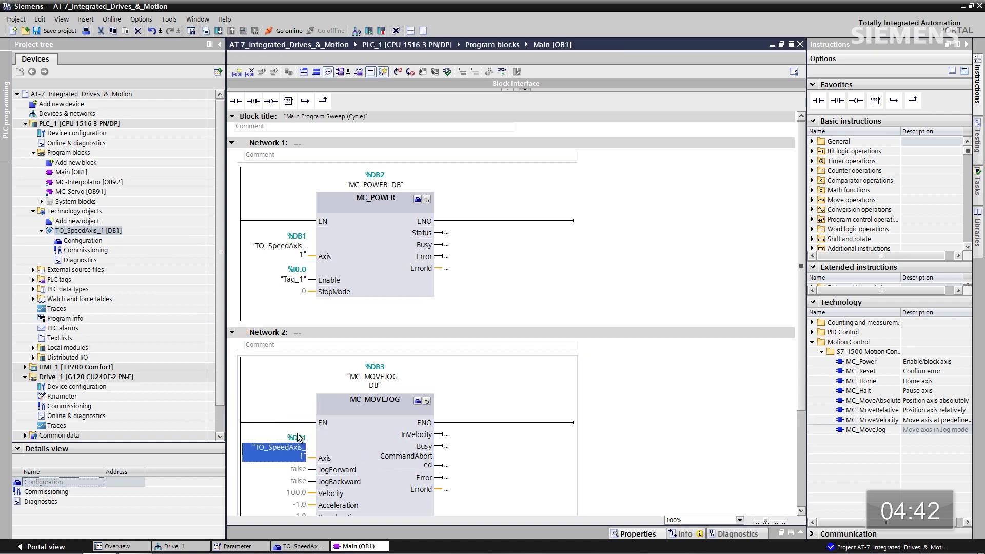
Step: Set JogForward to I0.1, JogBackward to I0.2 and velocity 1000.0, then select PLC_1
left_click(298, 470)
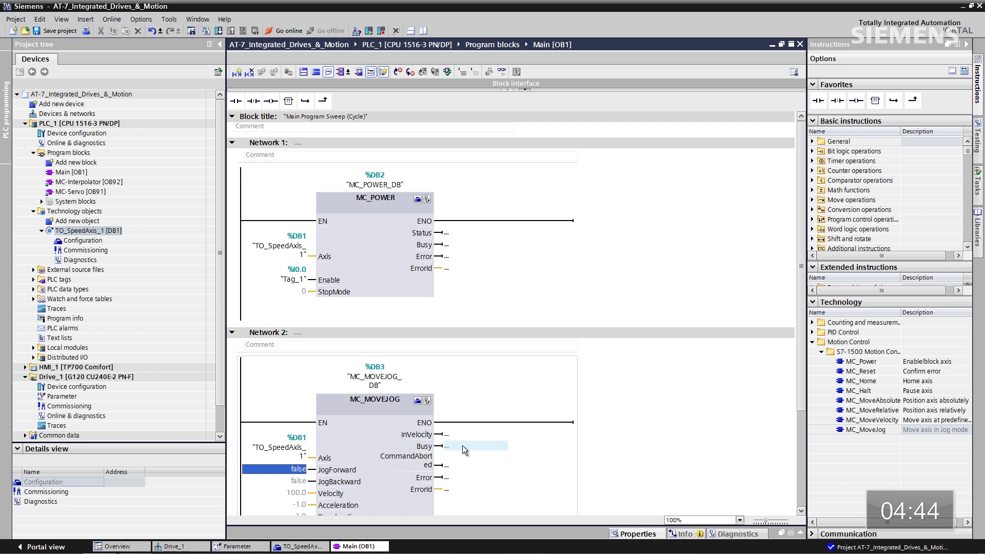
type("i0.1")
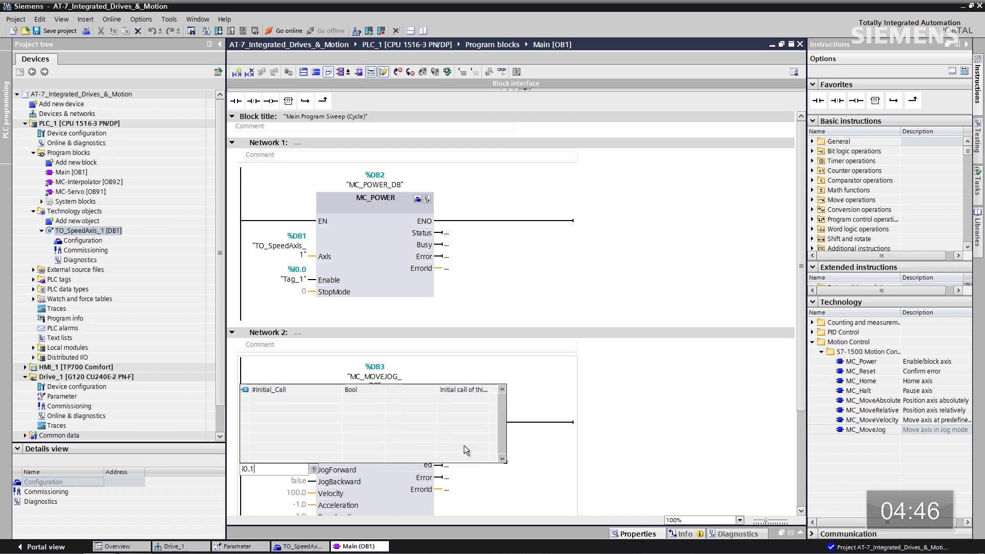
key("Return")
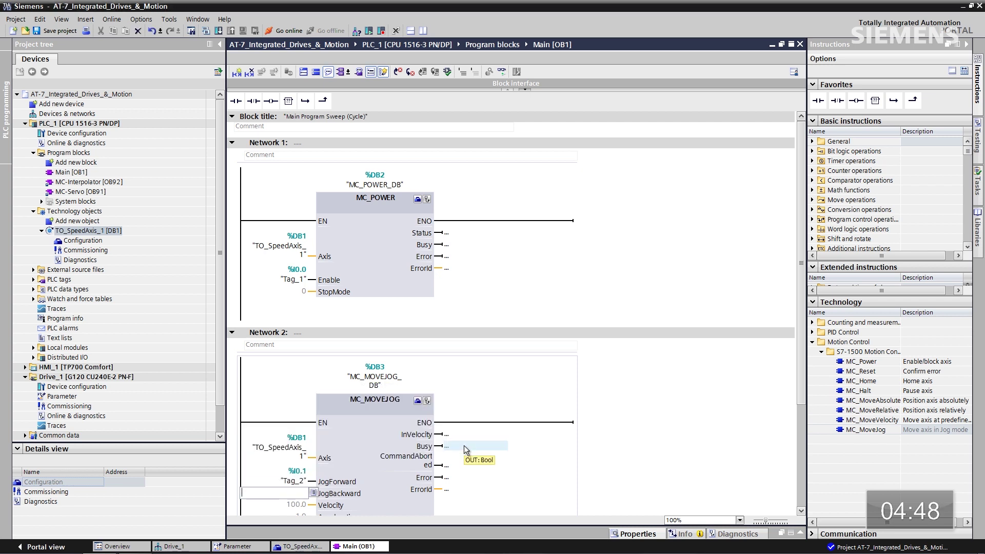
type("i0.2")
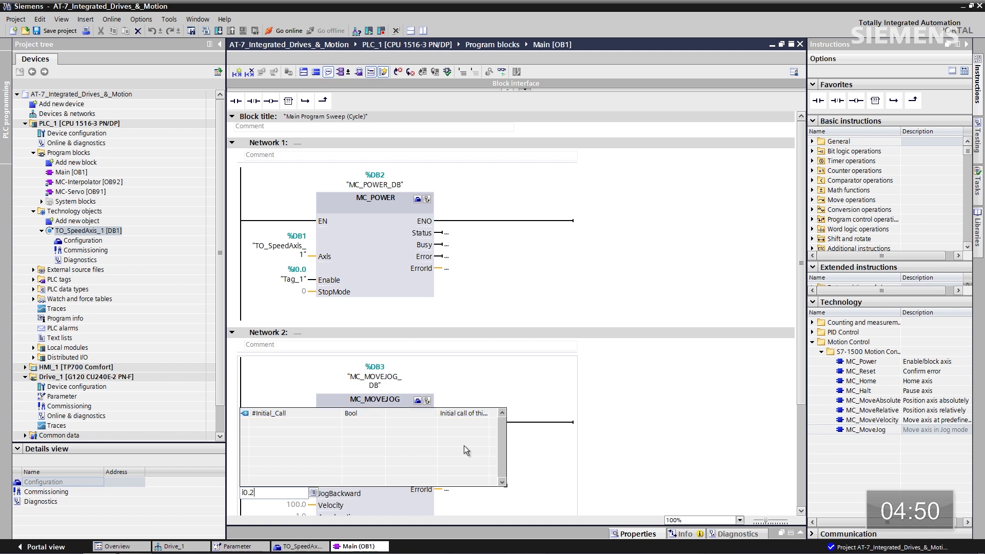
key("Return")
scroll(464, 450, "down", 5)
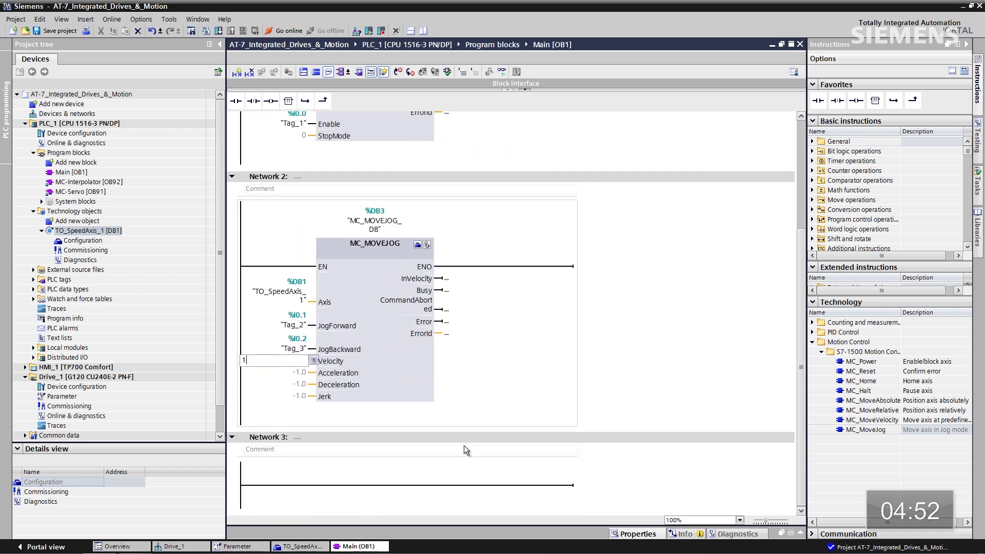
key("Return")
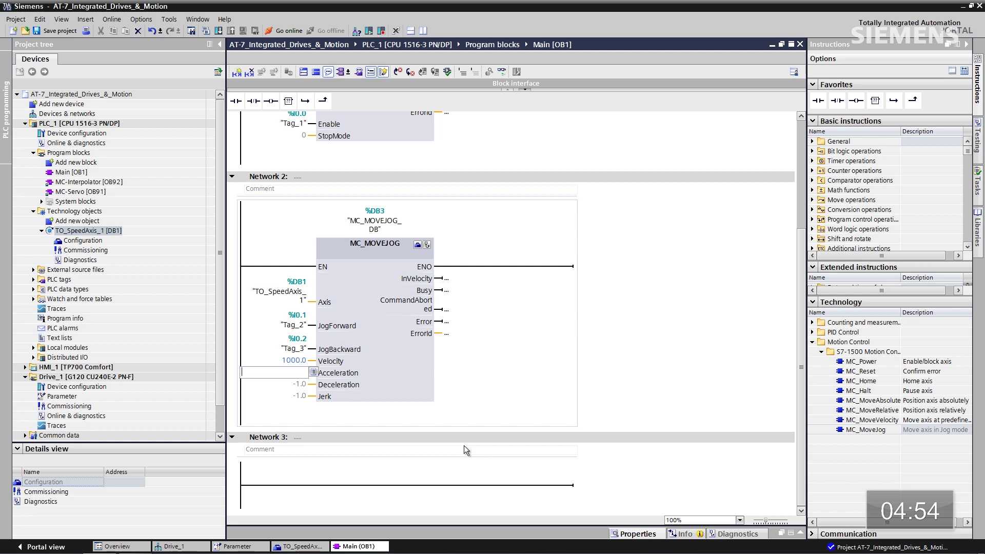
left_click(92, 124)
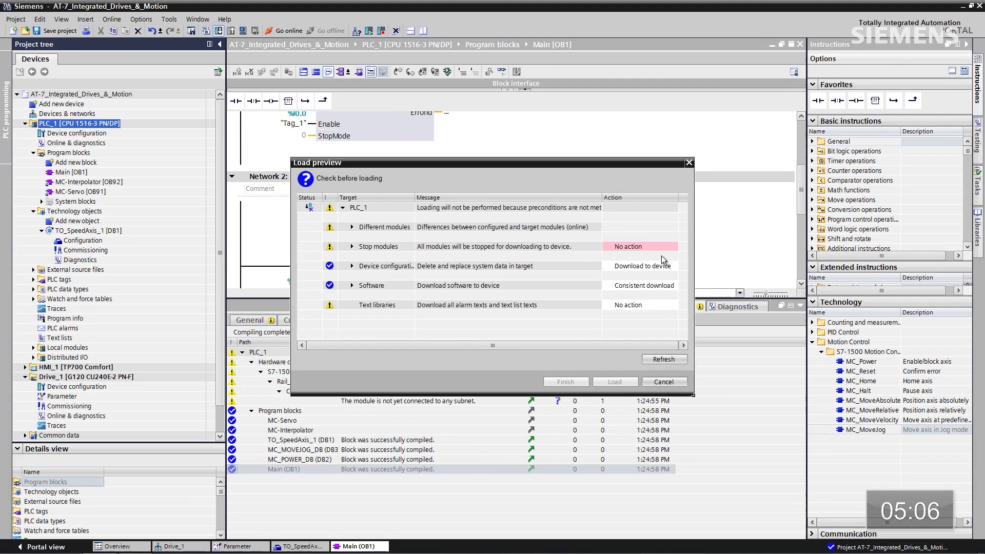
Step: Set the load preview to Stop all modules and load the project onto PLC_1
left_click(673, 246)
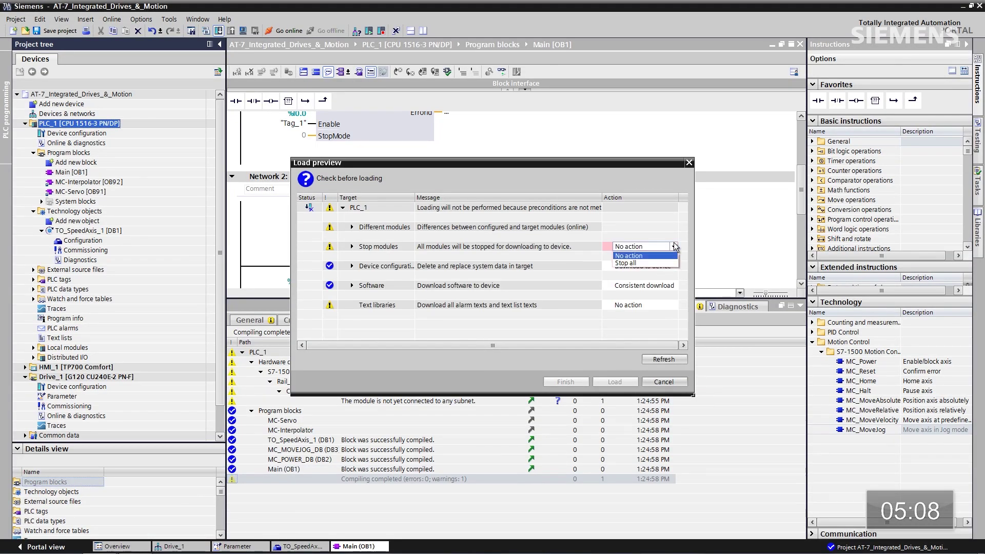
left_click(659, 266)
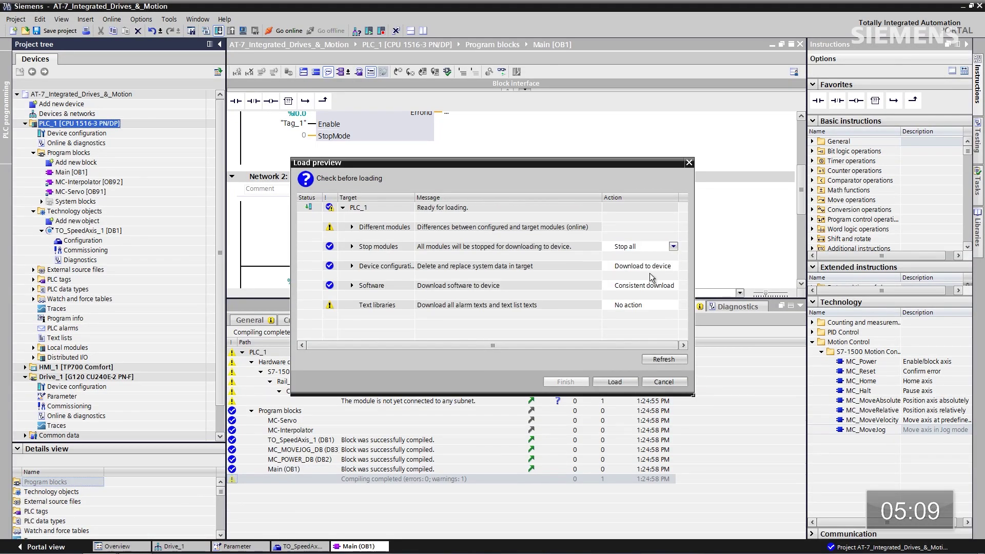
left_click(616, 382)
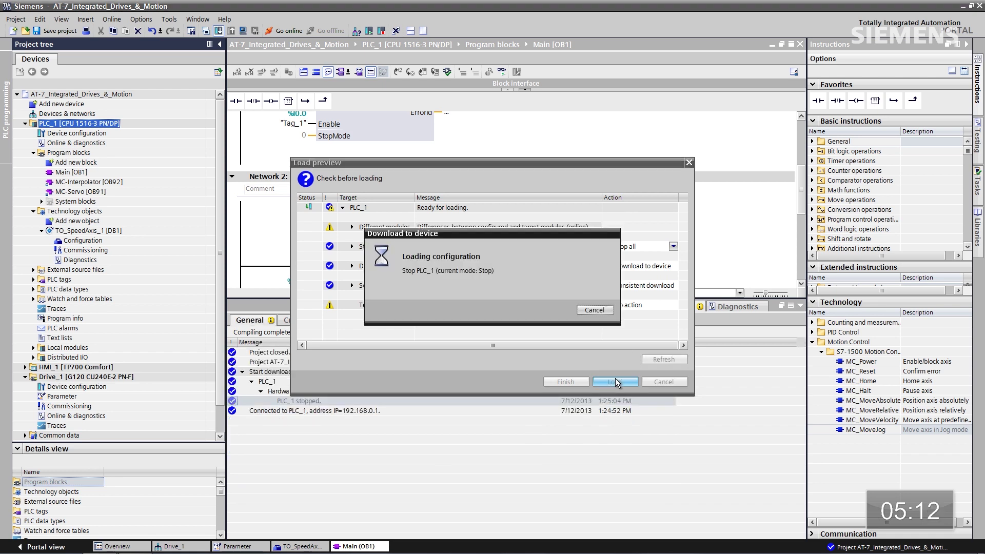